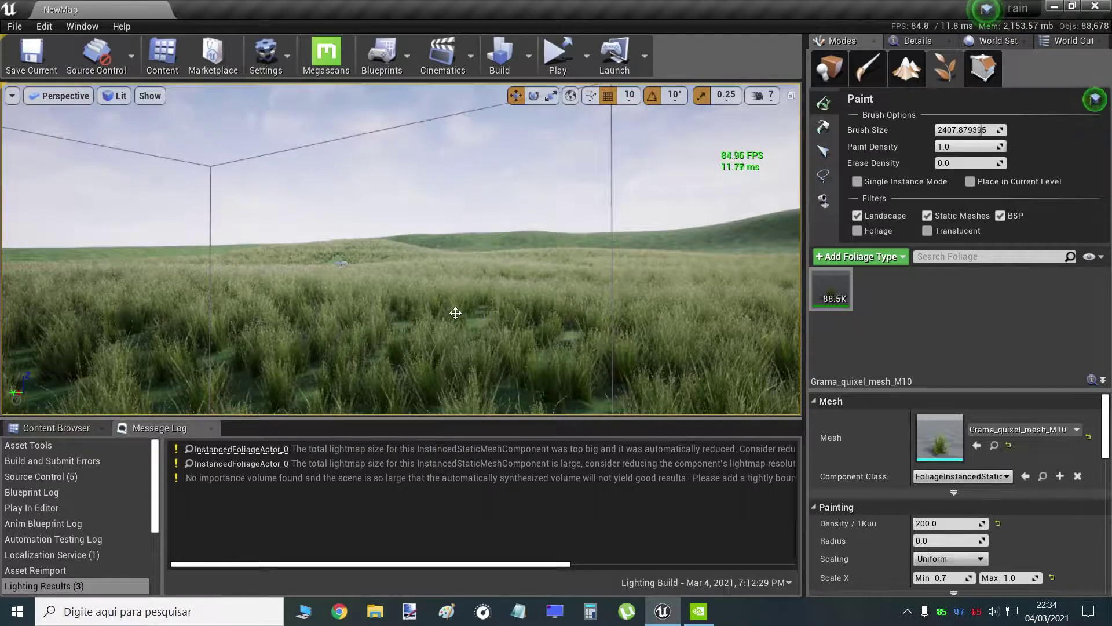
Look around the grass field in the viewport from several angles.
{"action": "mouse_move", "coordinate": [456, 313]}
{"action": "right_mouse_down"}
{"action": "mouse_move", "coordinate": [473, 313]}
{"action": "mouse_move", "coordinate": [473, 347]}
{"action": "mouse_move", "coordinate": [490, 331]}
{"action": "right_mouse_up"}
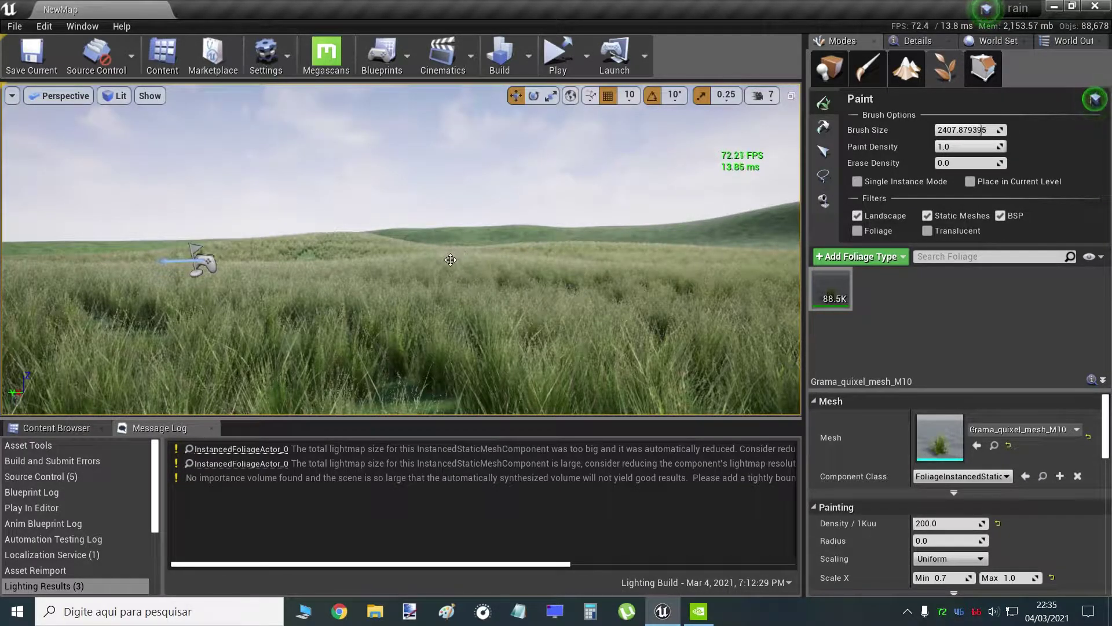
{"action": "mouse_move", "coordinate": [452, 261]}
{"action": "right_mouse_down"}
{"action": "mouse_move", "coordinate": [457, 273]}
{"action": "mouse_move", "coordinate": [446, 271]}
{"action": "right_mouse_up"}
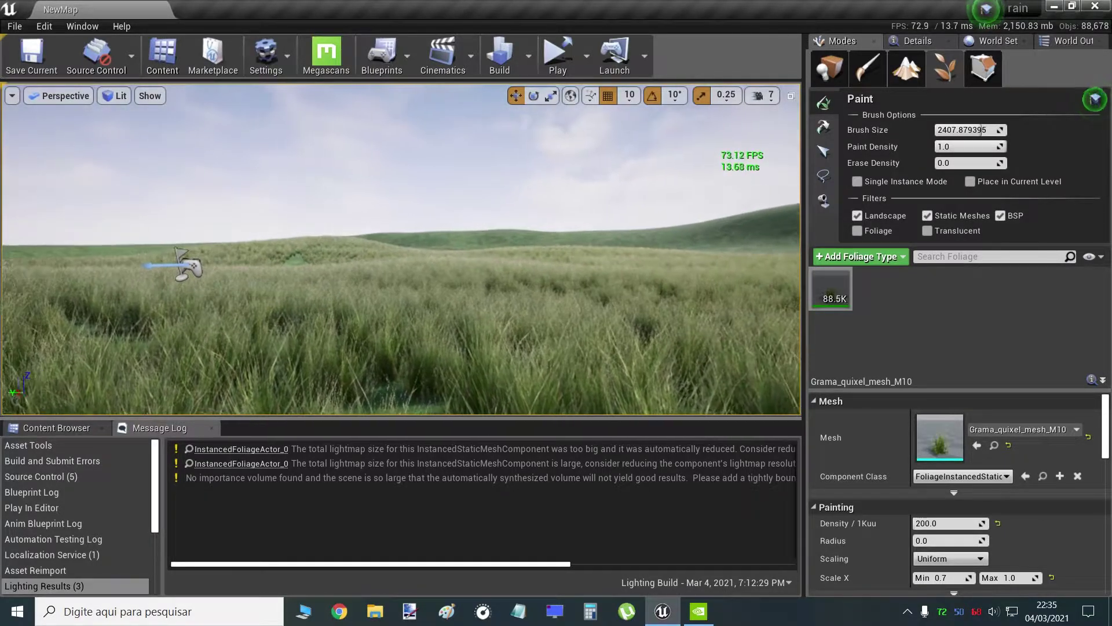
{"action": "right_click_drag", "start_coordinate": [477, 280], "coordinate": [477, 280]}
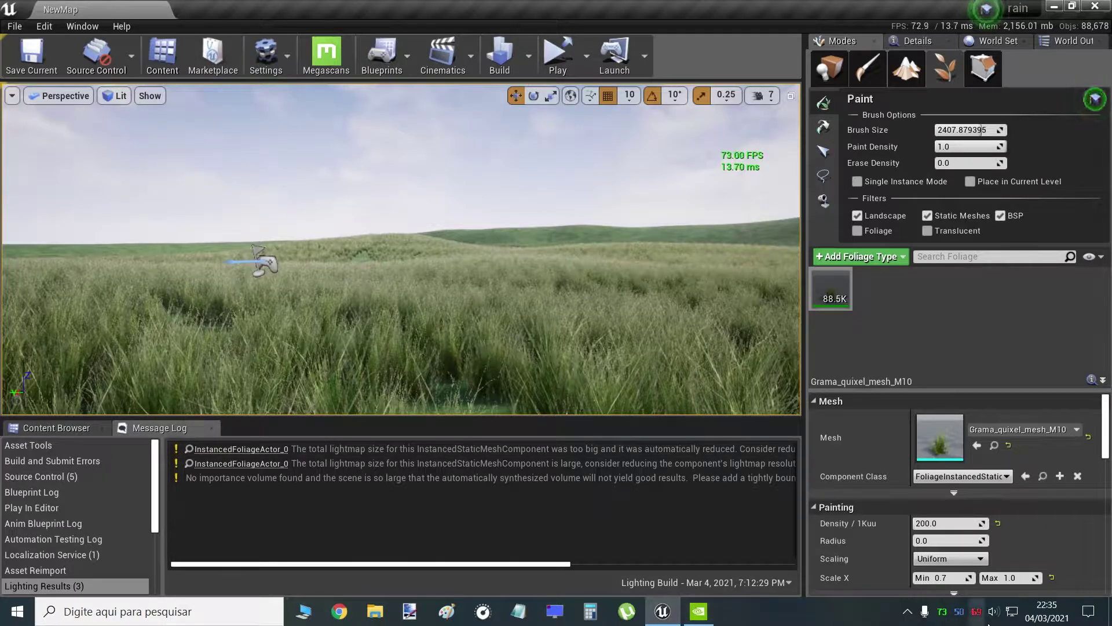
Open the NVIDIA Control Panel's manage 3D settings page from the system tray.
{"action": "left_click", "coordinate": [907, 611]}
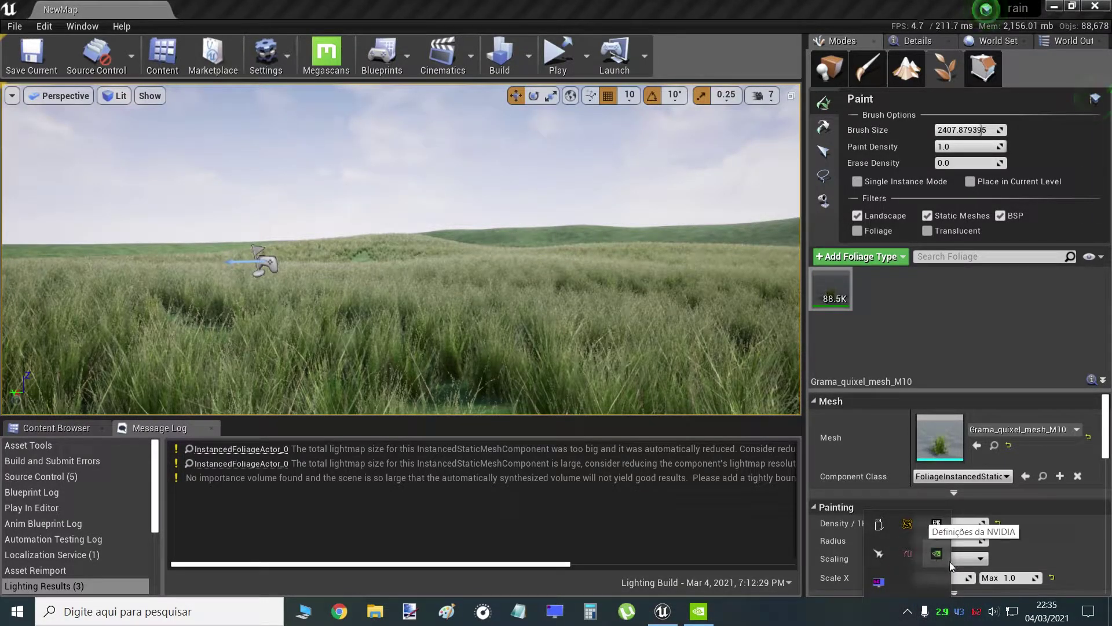
{"action": "left_click", "coordinate": [708, 616]}
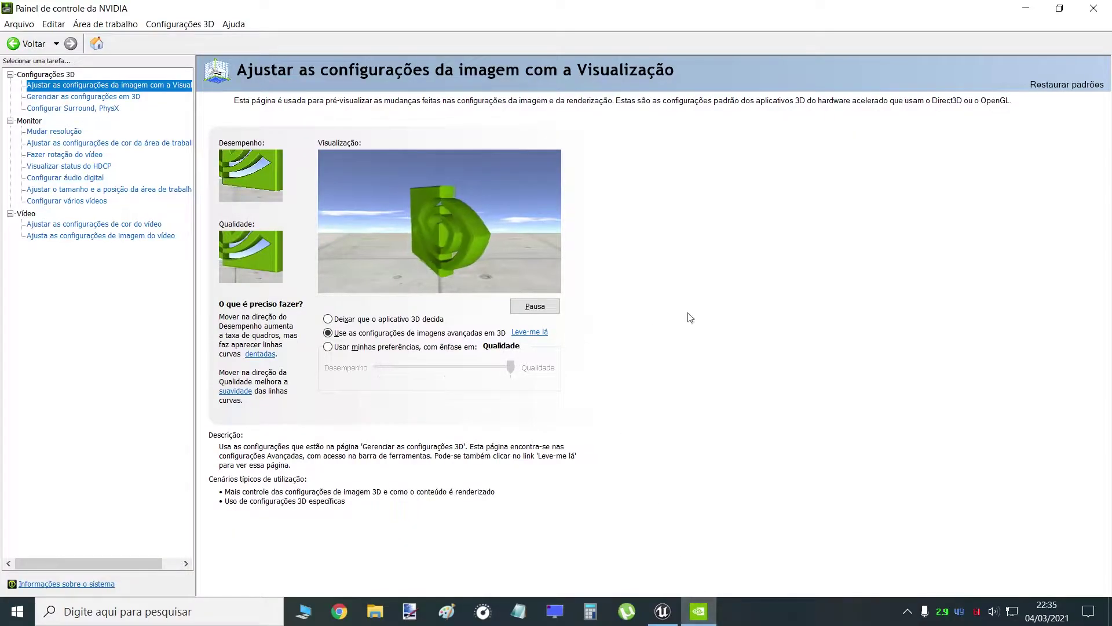
{"action": "left_click", "coordinate": [329, 334]}
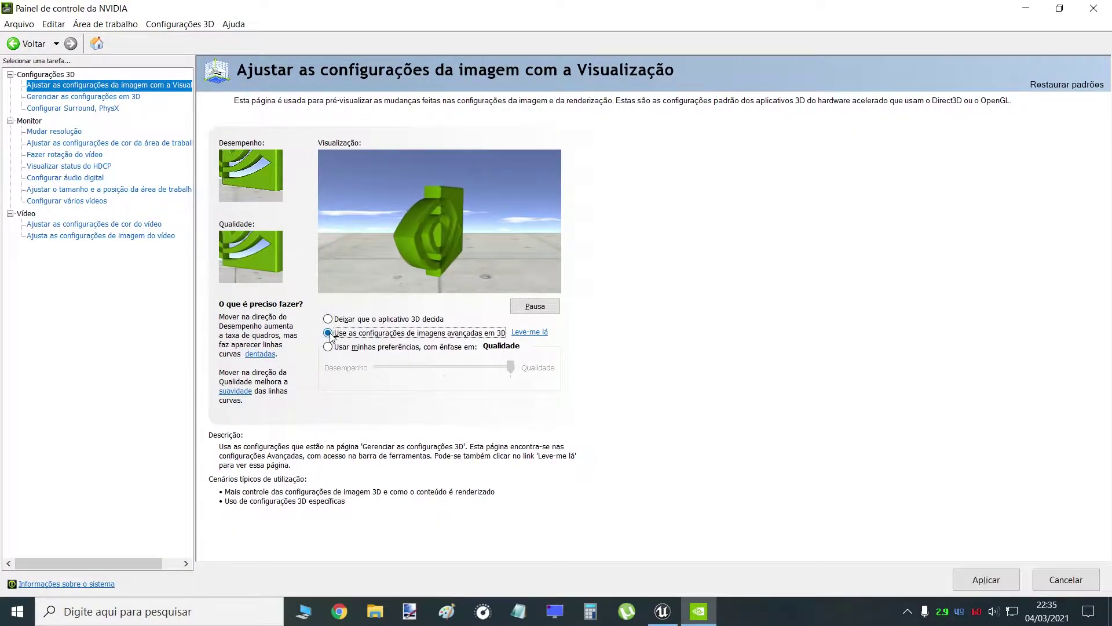
{"action": "left_click", "coordinate": [528, 333]}
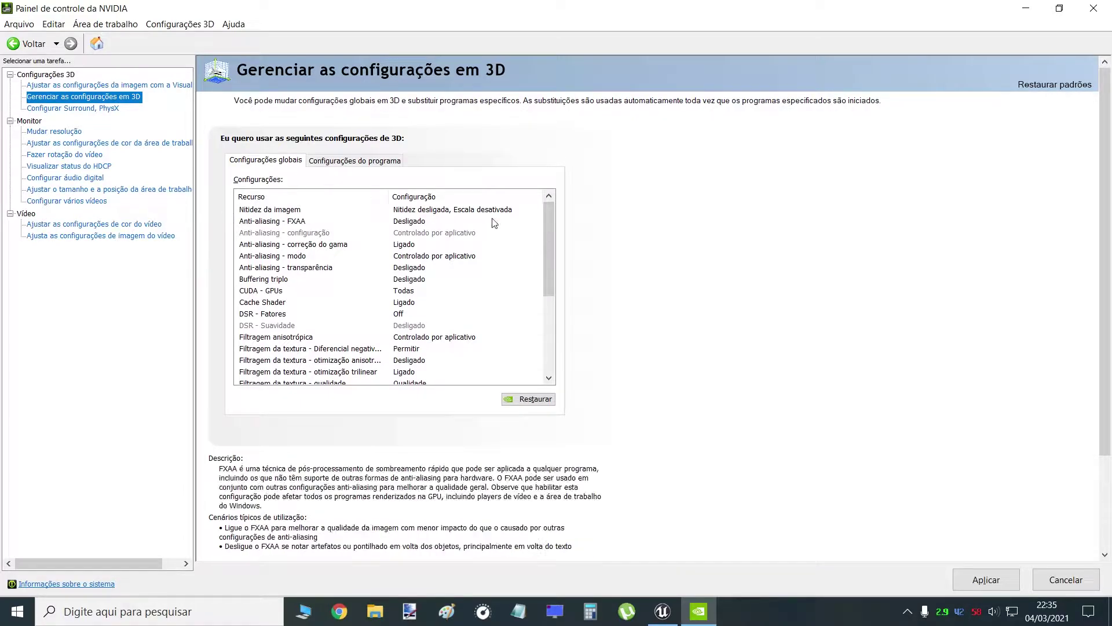
{"action": "left_click_drag", "start_coordinate": [547, 238], "coordinate": [548, 352]}
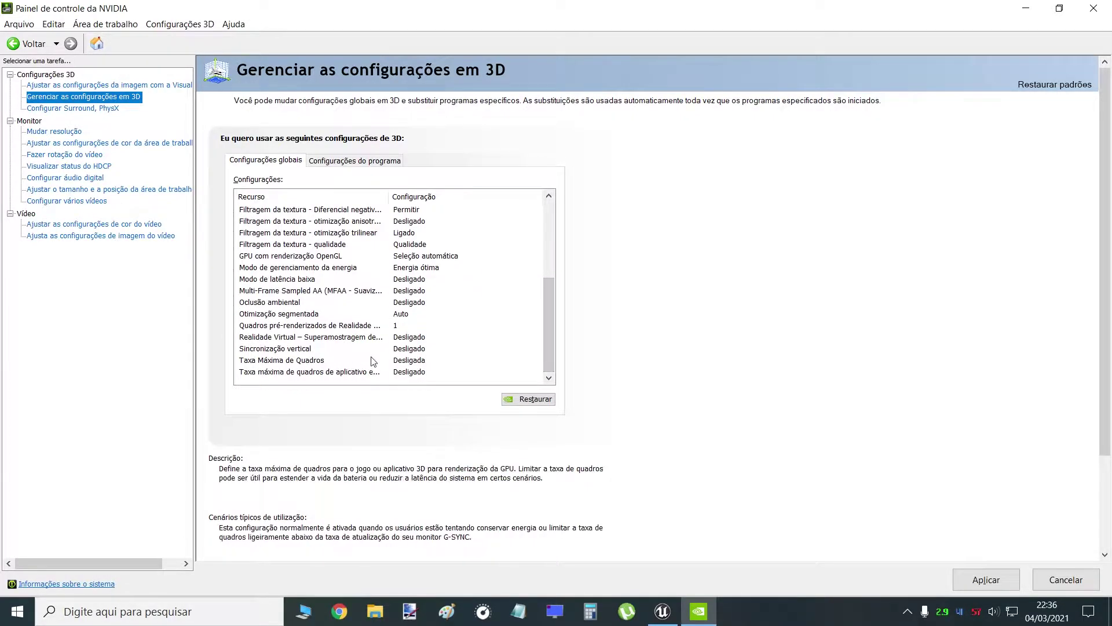
Set global vertical sync to Rápida and show the per-program settings for Unreal Engine Demo.
{"action": "left_click", "coordinate": [406, 350]}
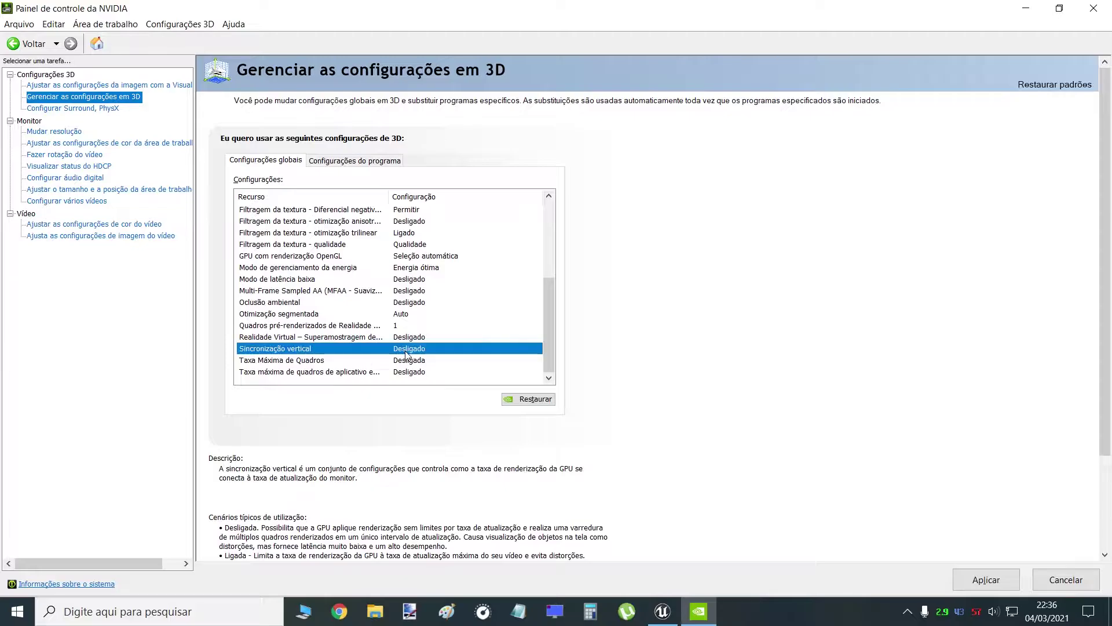
{"action": "left_click", "coordinate": [406, 349]}
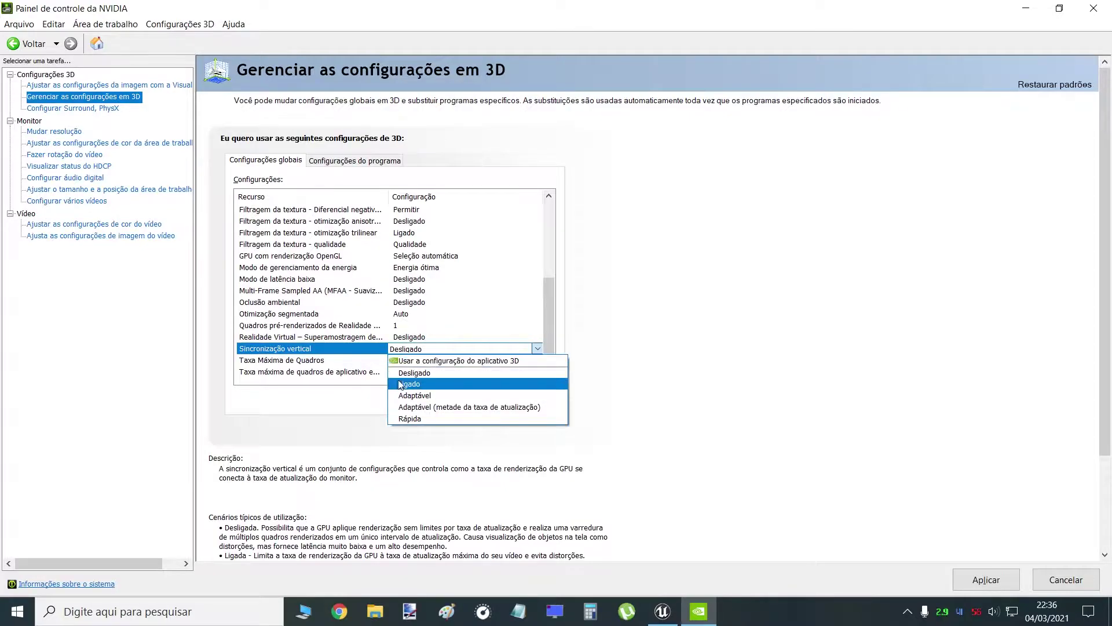
{"action": "left_click", "coordinate": [409, 419]}
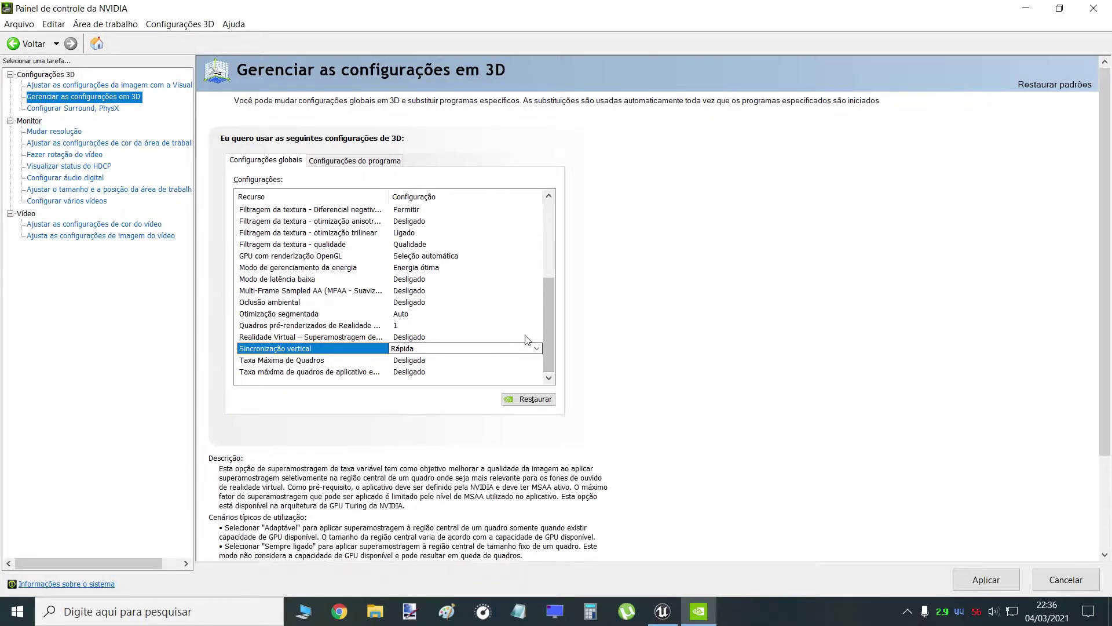
{"action": "left_click", "coordinate": [350, 162]}
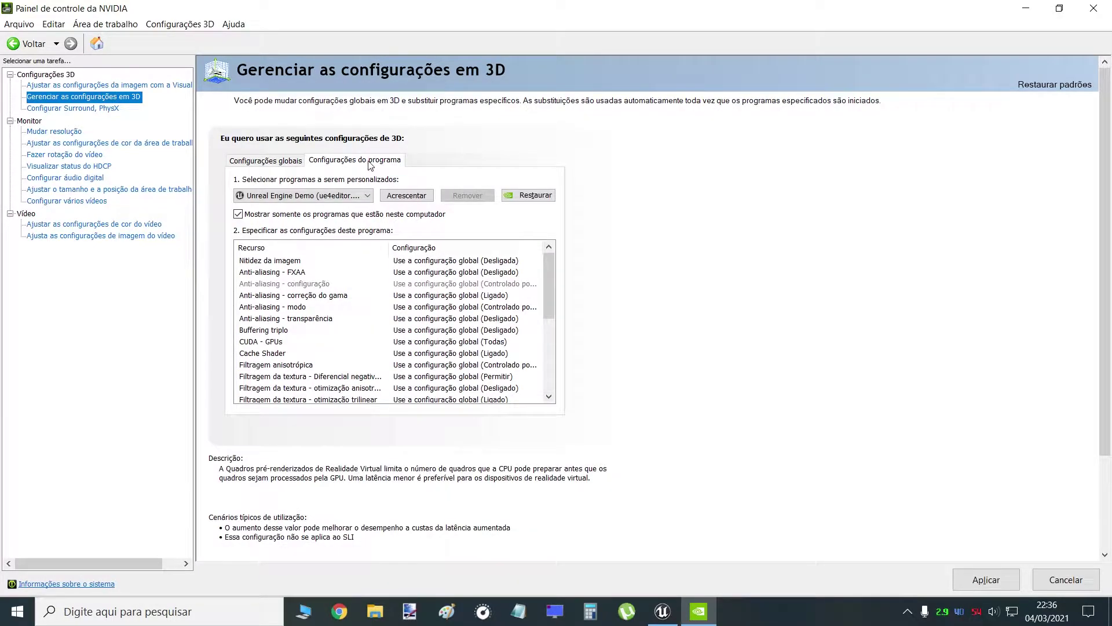
Add UE4Editor as a customised program in the per-program settings.
{"action": "left_click", "coordinate": [335, 197]}
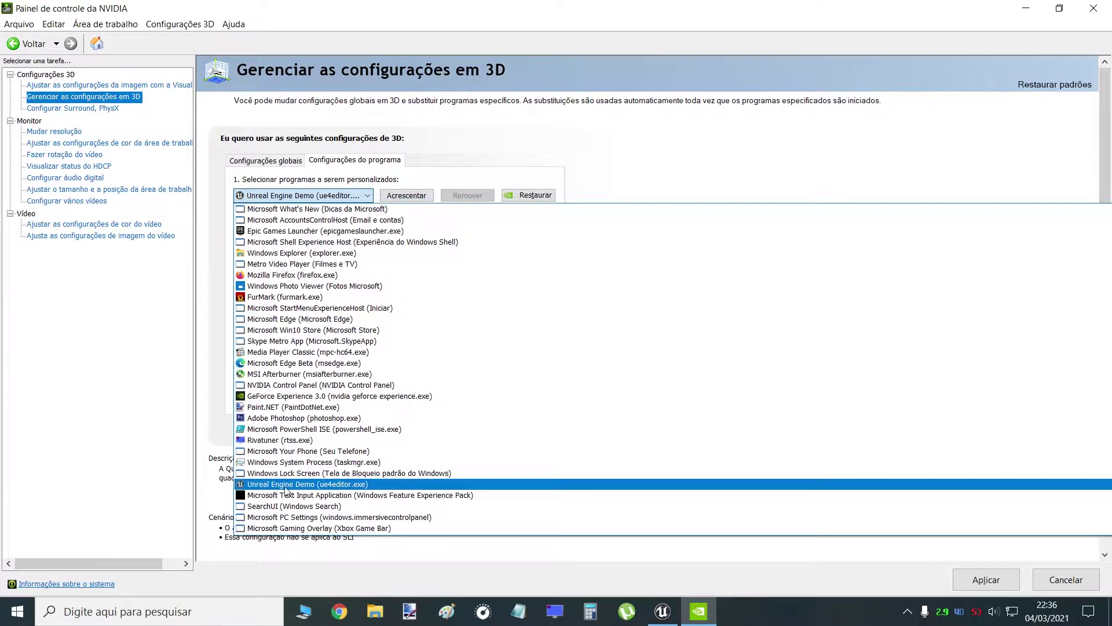
{"action": "left_click", "coordinate": [425, 186]}
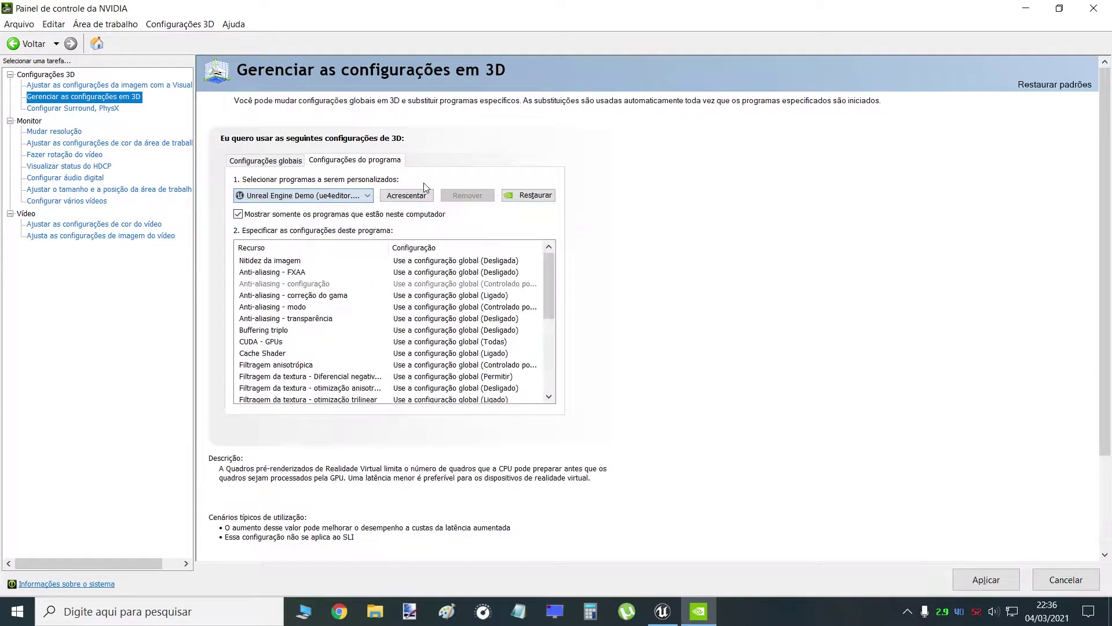
{"action": "left_click", "coordinate": [407, 199]}
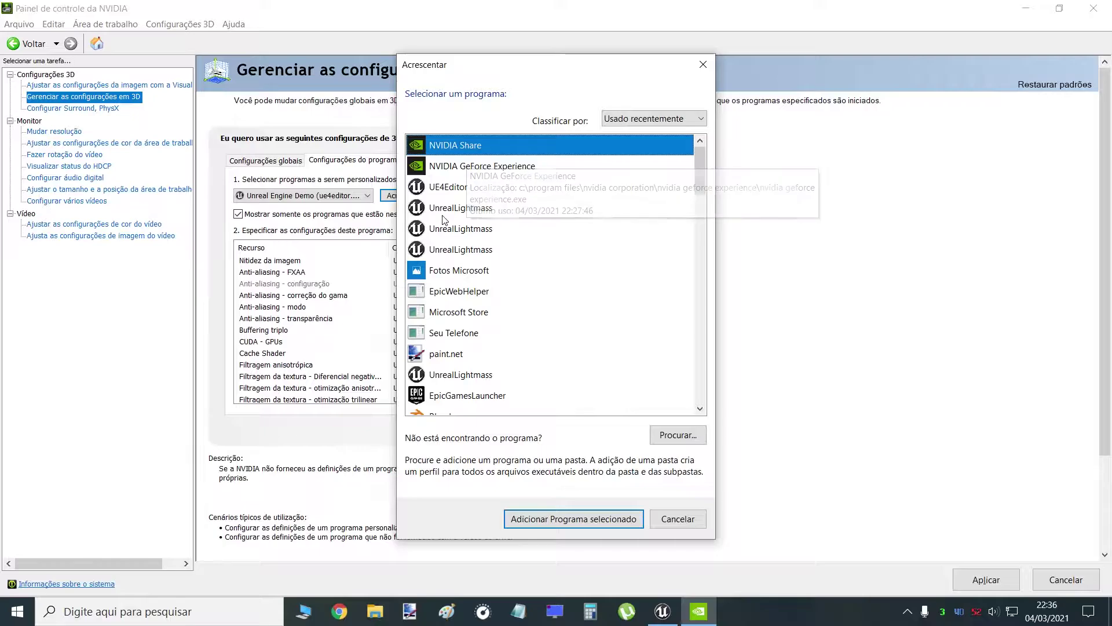
{"action": "left_click", "coordinate": [448, 188]}
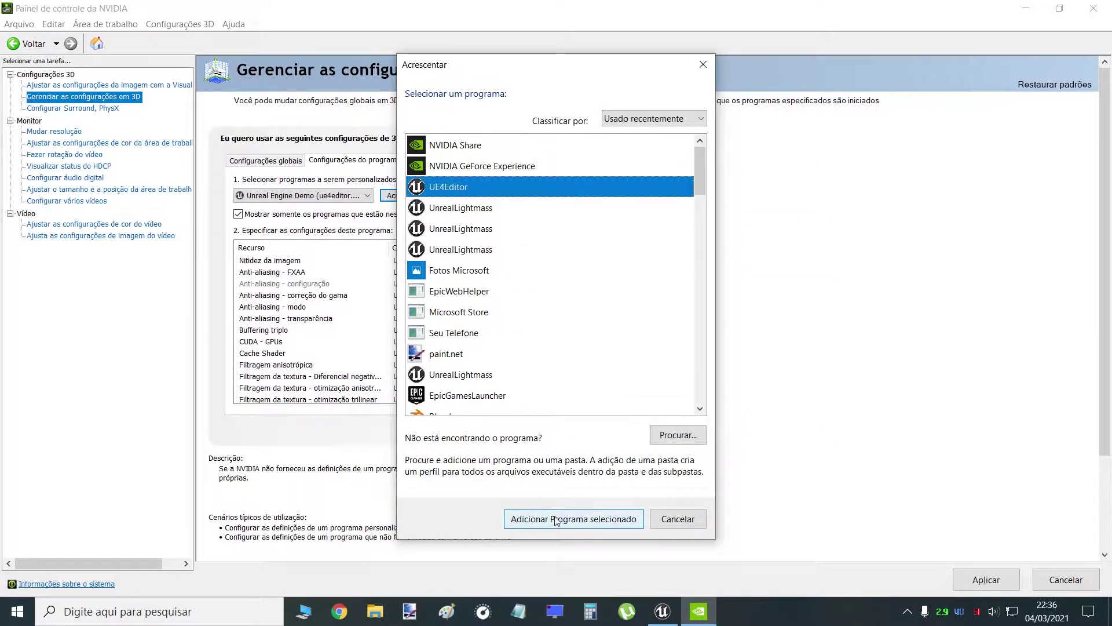
{"action": "left_click", "coordinate": [678, 519]}
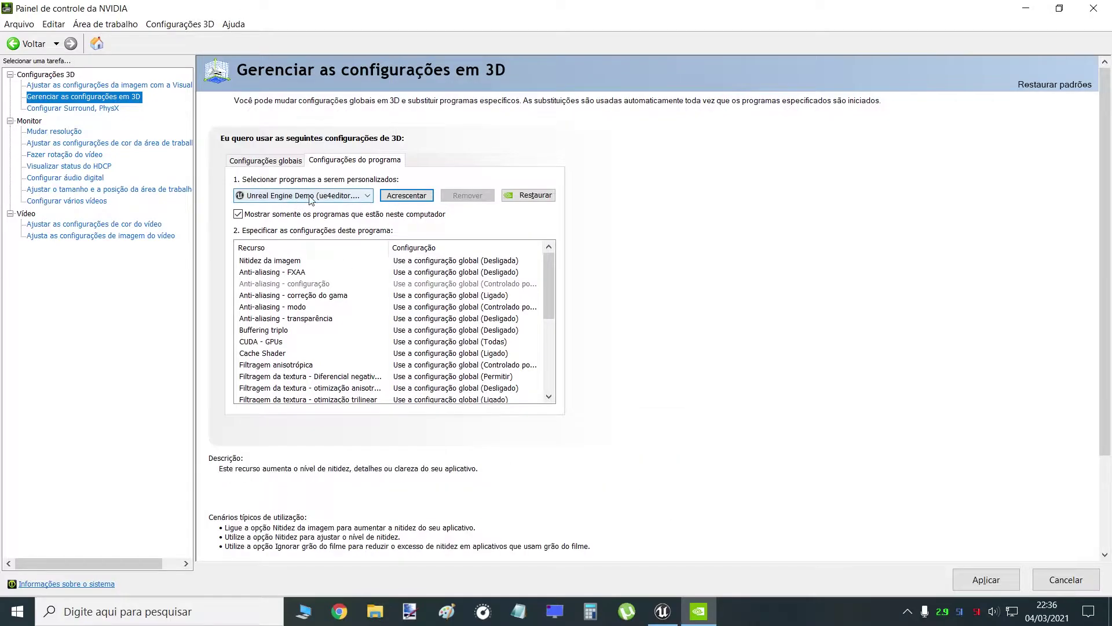
Set UE4Editor's vertical sync to Rápida, apply the changes and close the control panel.
{"action": "left_click_drag", "start_coordinate": [553, 302], "coordinate": [547, 391]}
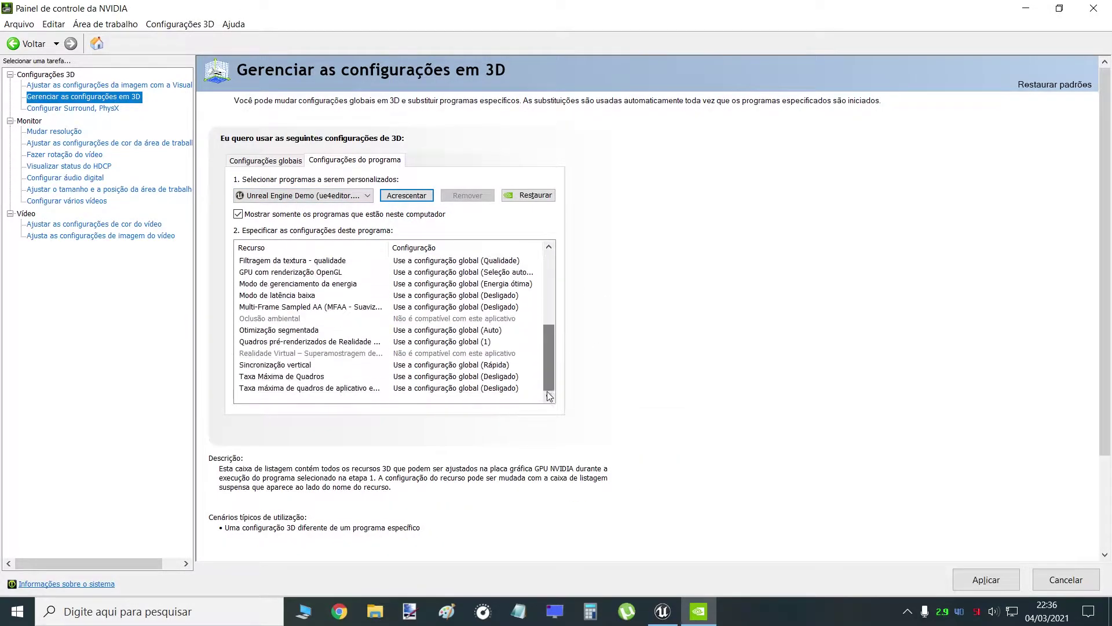
{"action": "left_click", "coordinate": [435, 365]}
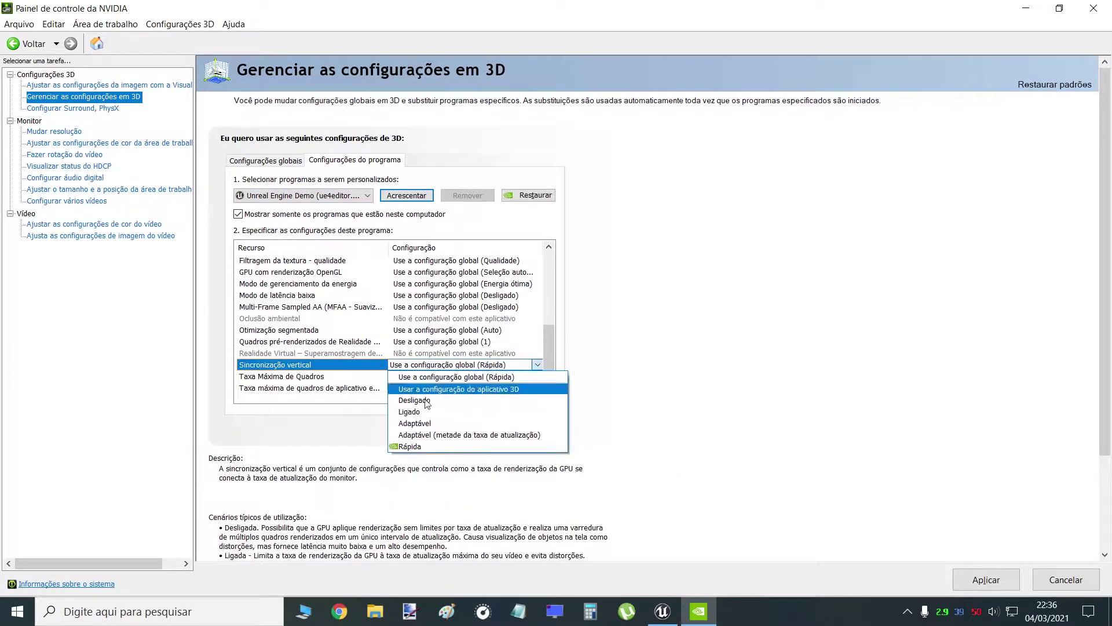
{"action": "left_click", "coordinate": [409, 449]}
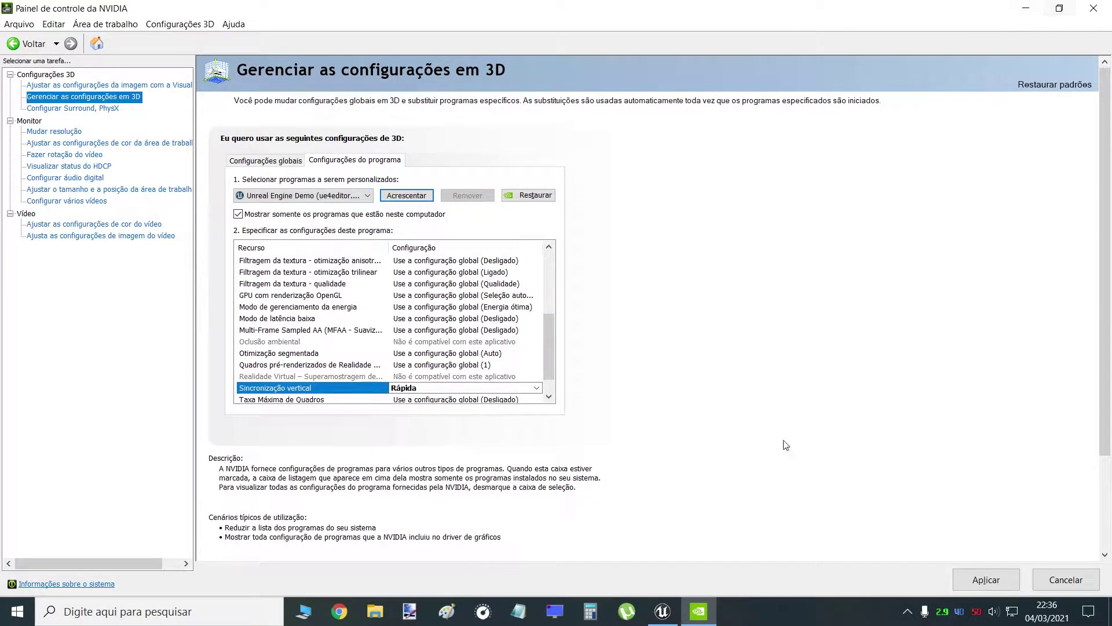
{"action": "left_click", "coordinate": [1093, 8]}
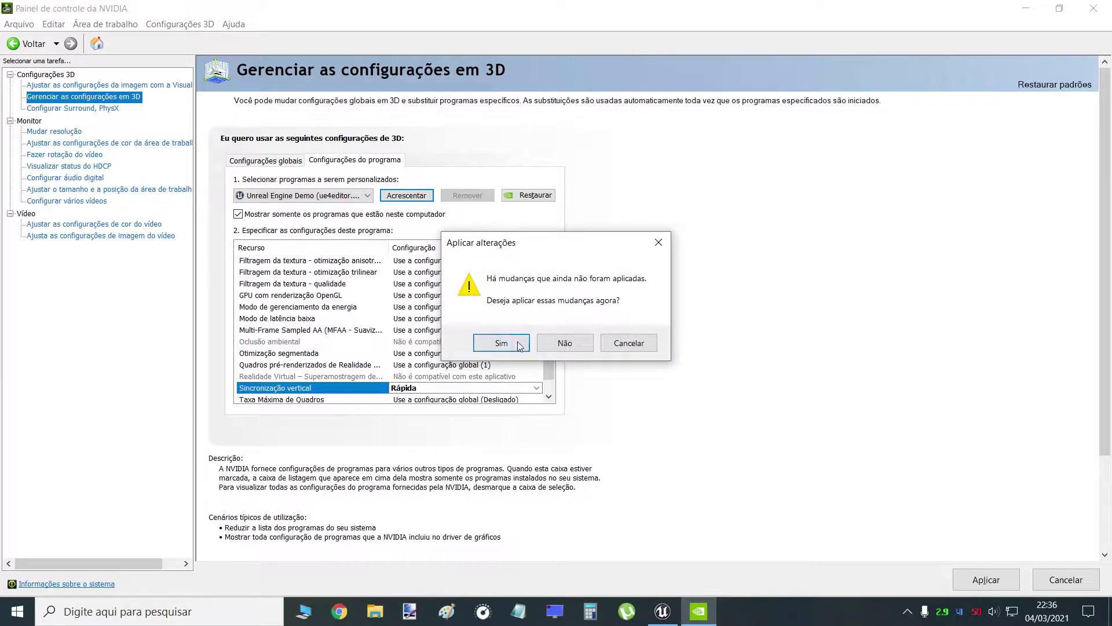
{"action": "left_click", "coordinate": [631, 350]}
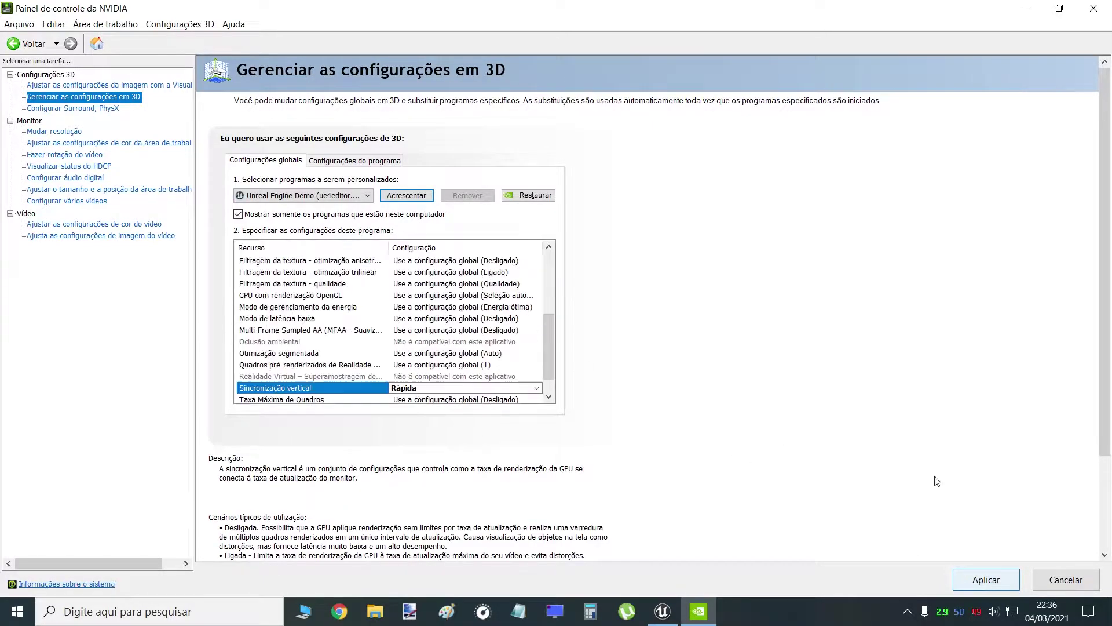
{"action": "left_click", "coordinate": [971, 584]}
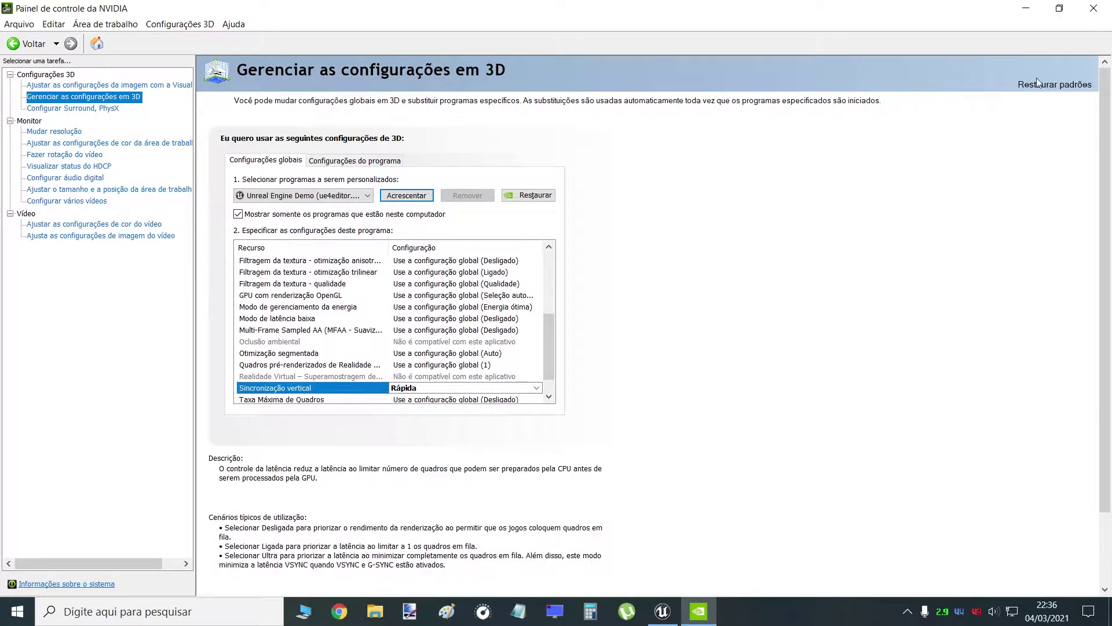
{"action": "left_click", "coordinate": [1109, 4]}
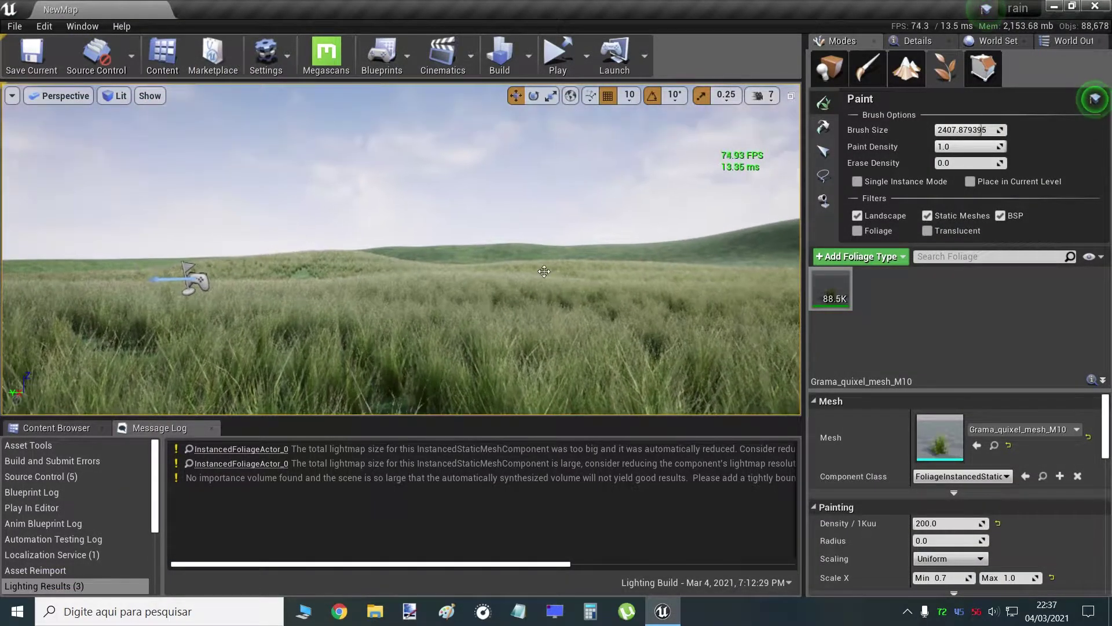
{"action": "right_click_drag", "start_coordinate": [634, 233], "coordinate": [633, 192]}
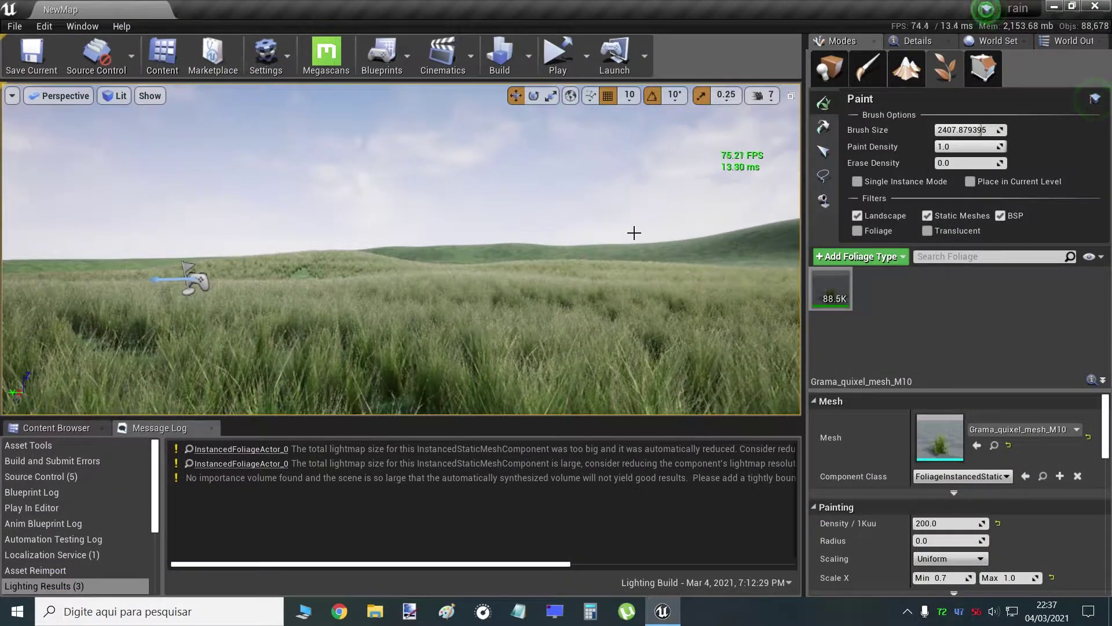
{"action": "left_click", "coordinate": [45, 26]}
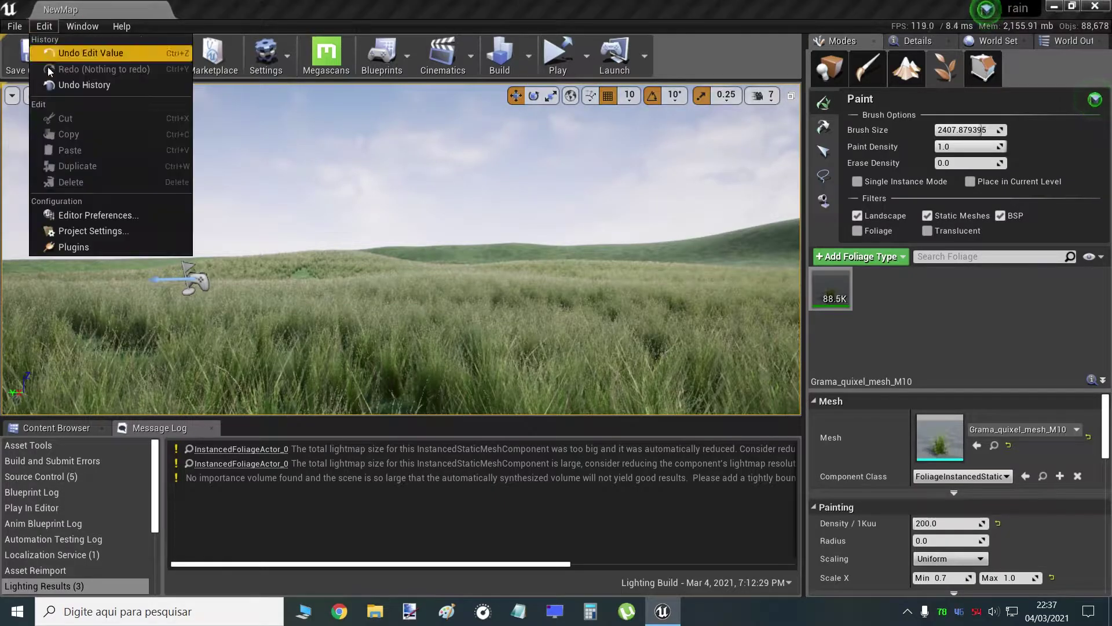
{"action": "left_click", "coordinate": [73, 230]}
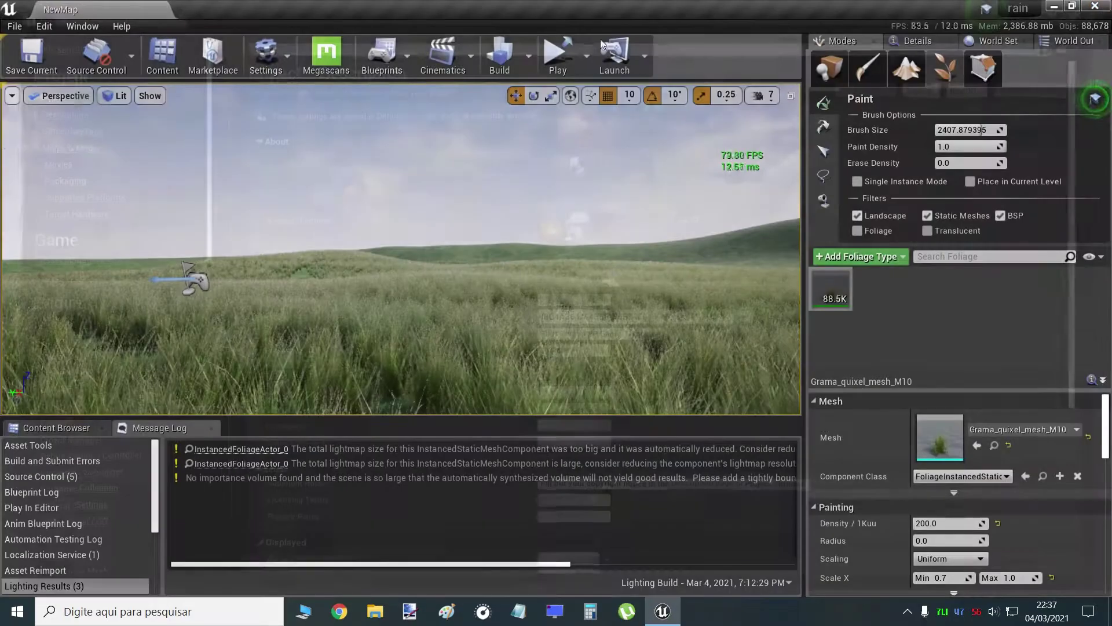
{"action": "left_click", "coordinate": [1095, 6]}
{"action": "left_click", "coordinate": [46, 26]}
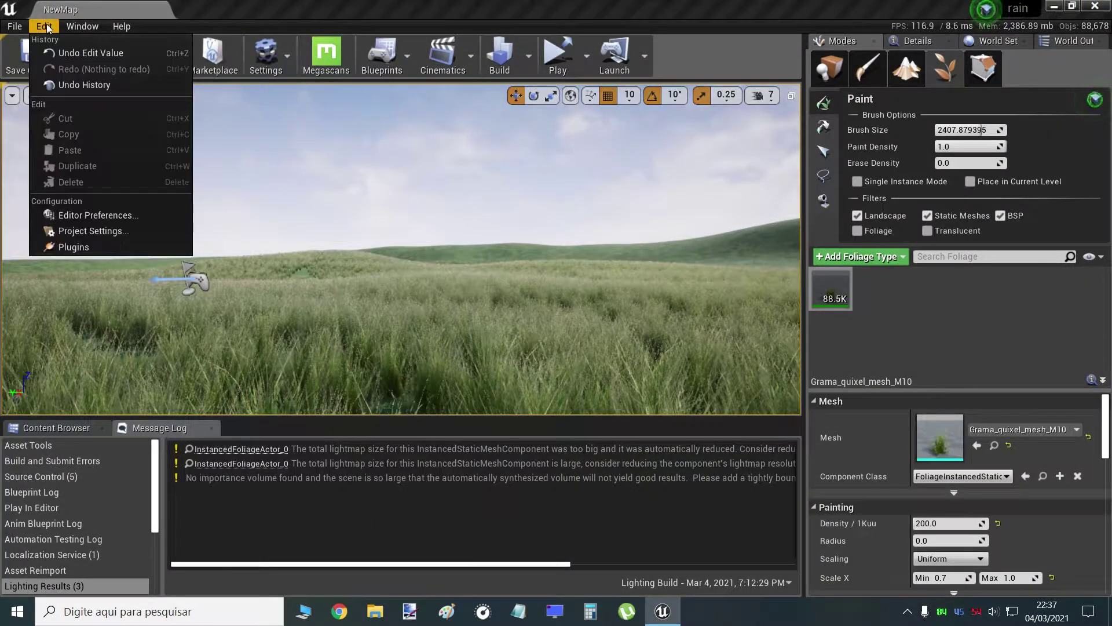
{"action": "left_click", "coordinate": [69, 230]}
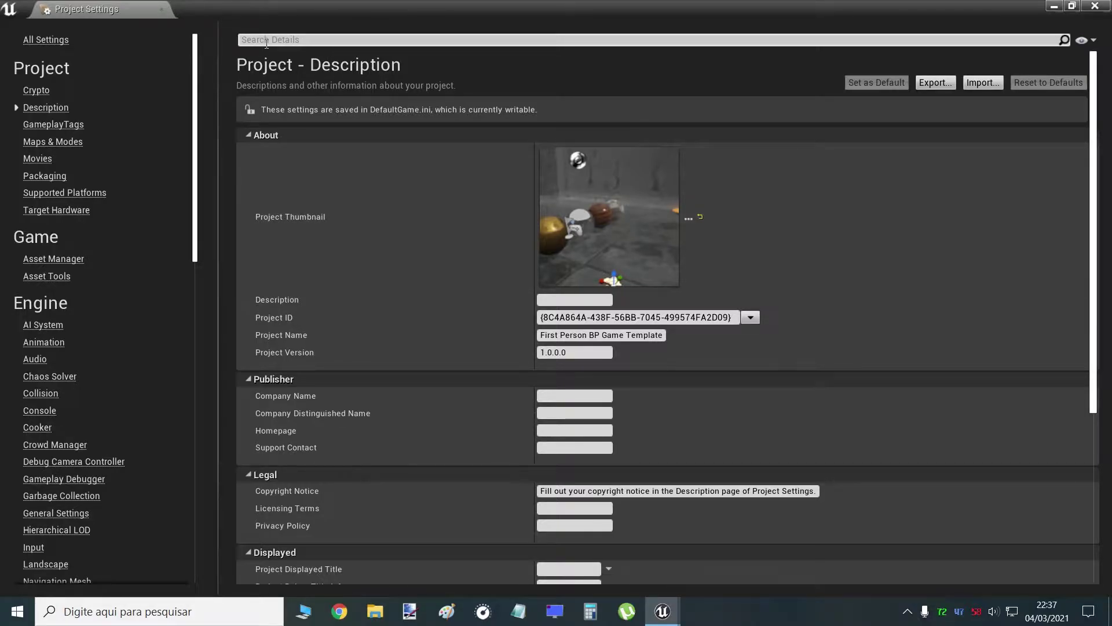
{"action": "left_click", "coordinate": [266, 40]}
{"action": "type", "text": "frame"}
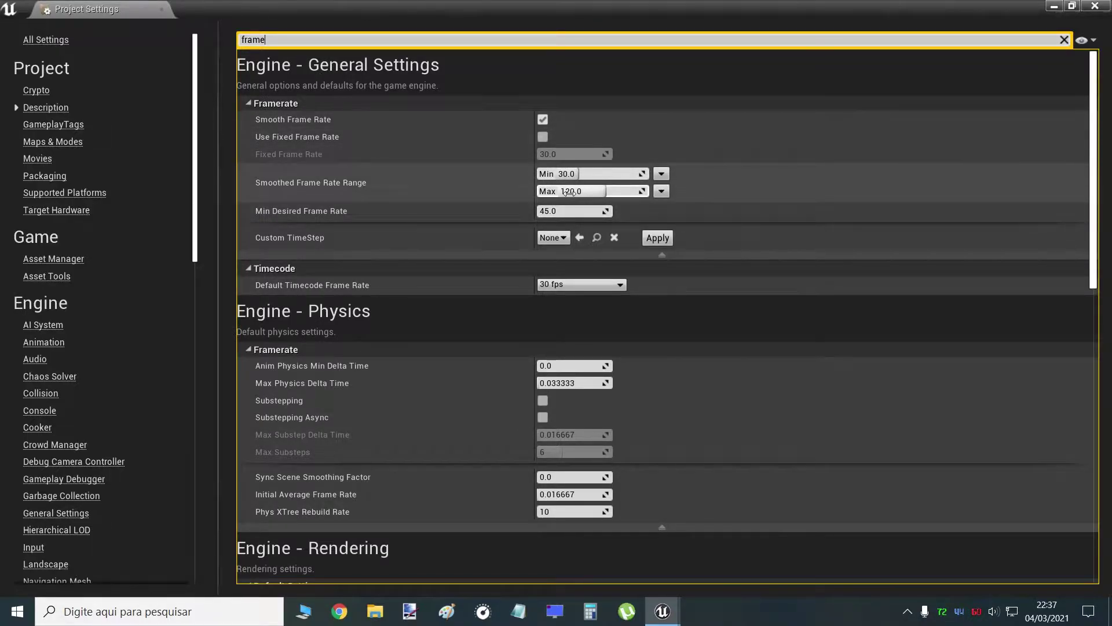
{"action": "left_click", "coordinate": [584, 192]}
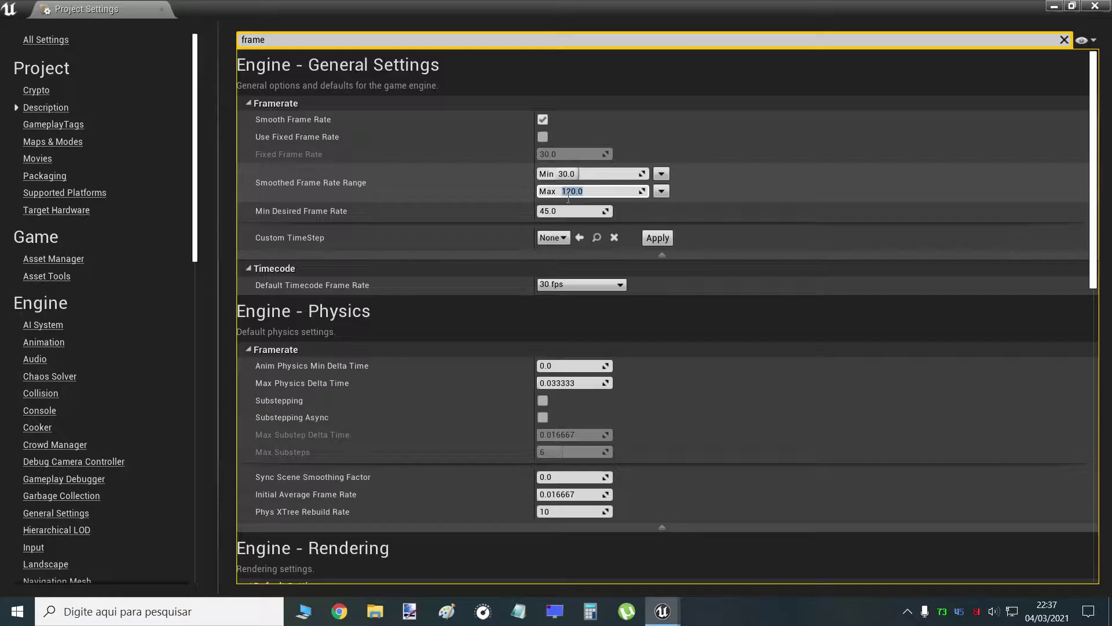
{"action": "left_click", "coordinate": [599, 196]}
{"action": "left_click", "coordinate": [1095, 6]}
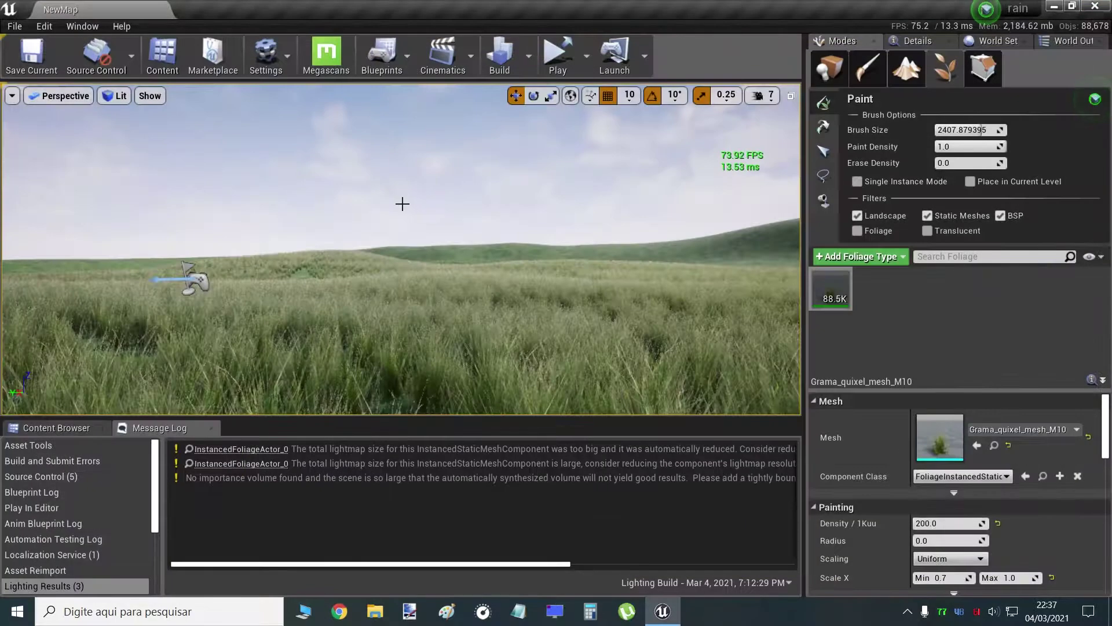
Tilt the camera toward the grass, run the game fullscreen with Alt+Enter, then stop with Esc.
{"action": "right_click_drag", "start_coordinate": [323, 345], "coordinate": [434, 282]}
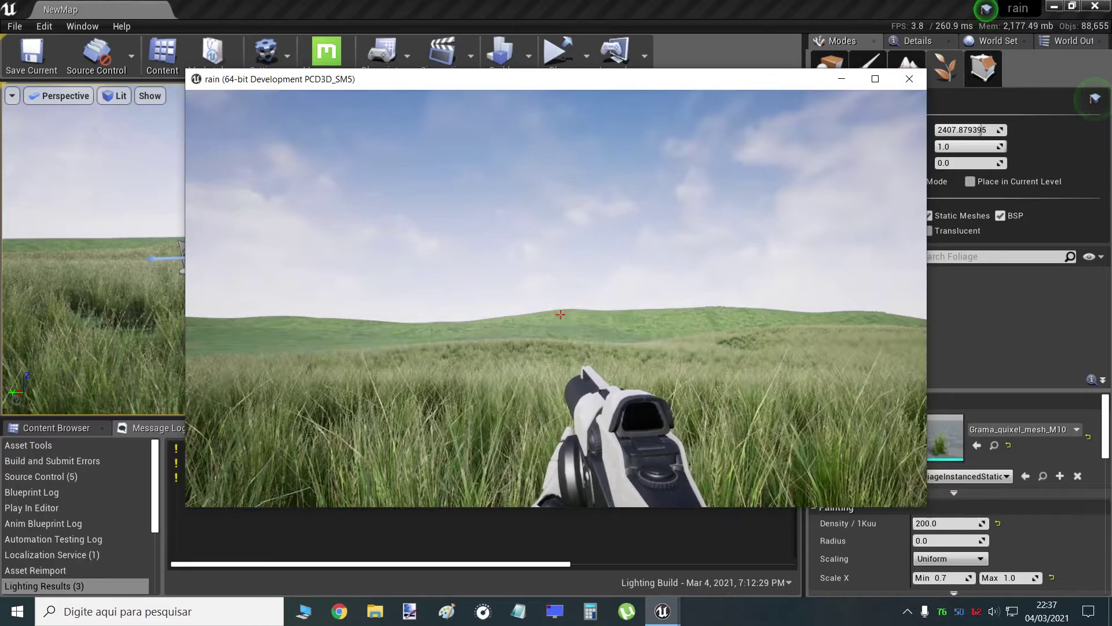
{"action": "key", "text": "alt+Return"}
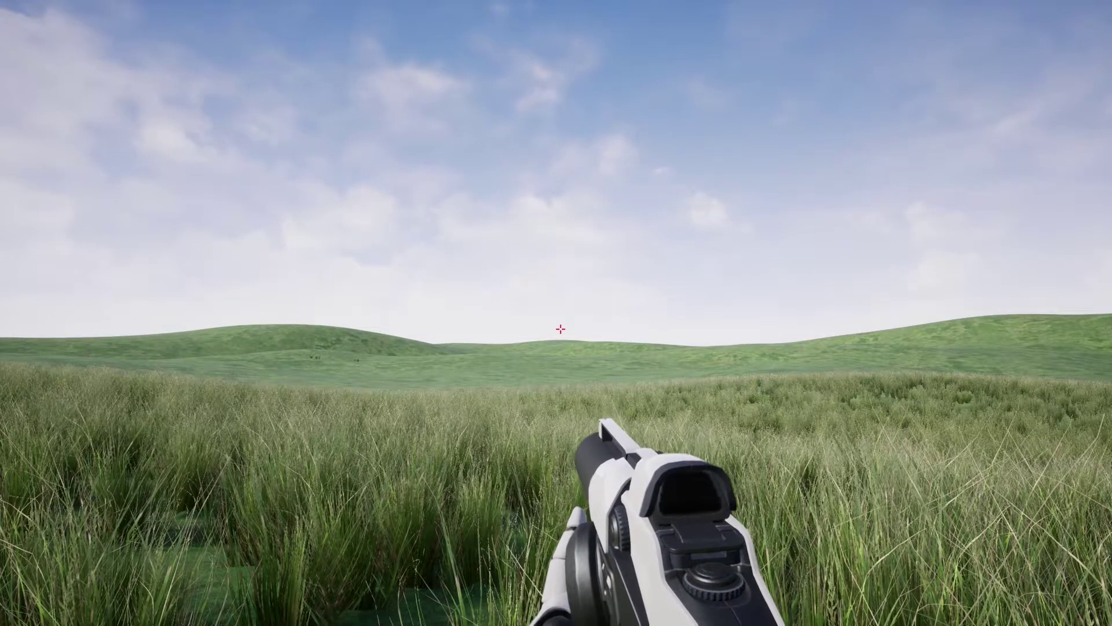
{"action": "key", "text": "Escape"}
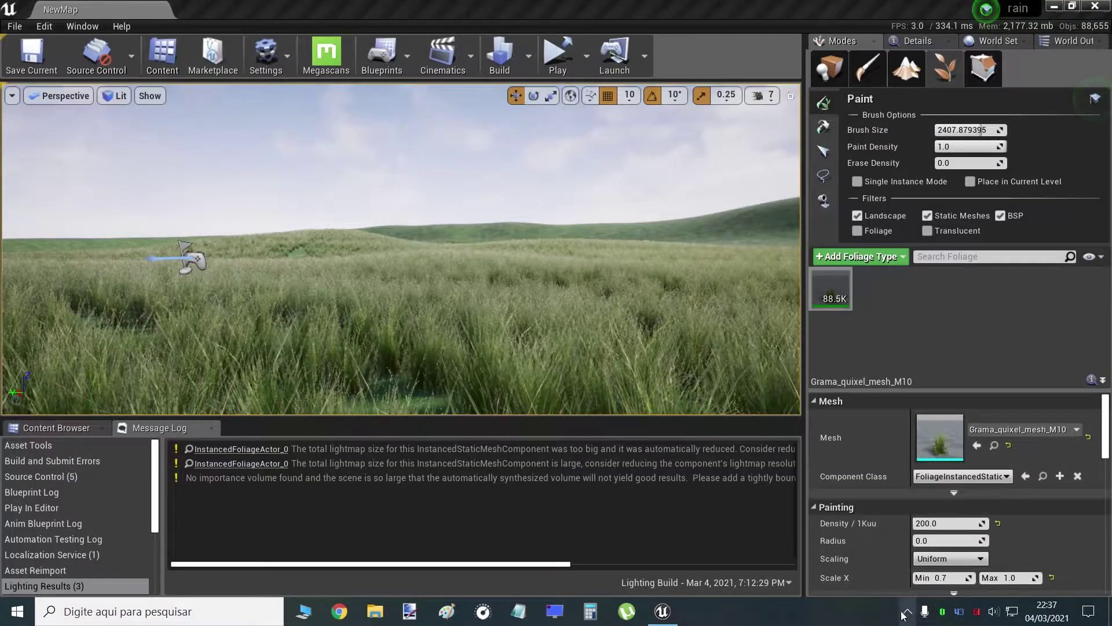
Switch RivaTuner's on-screen display on for the Global profile, close it, and start playing.
{"action": "left_click", "coordinate": [907, 611]}
{"action": "left_click", "coordinate": [879, 582]}
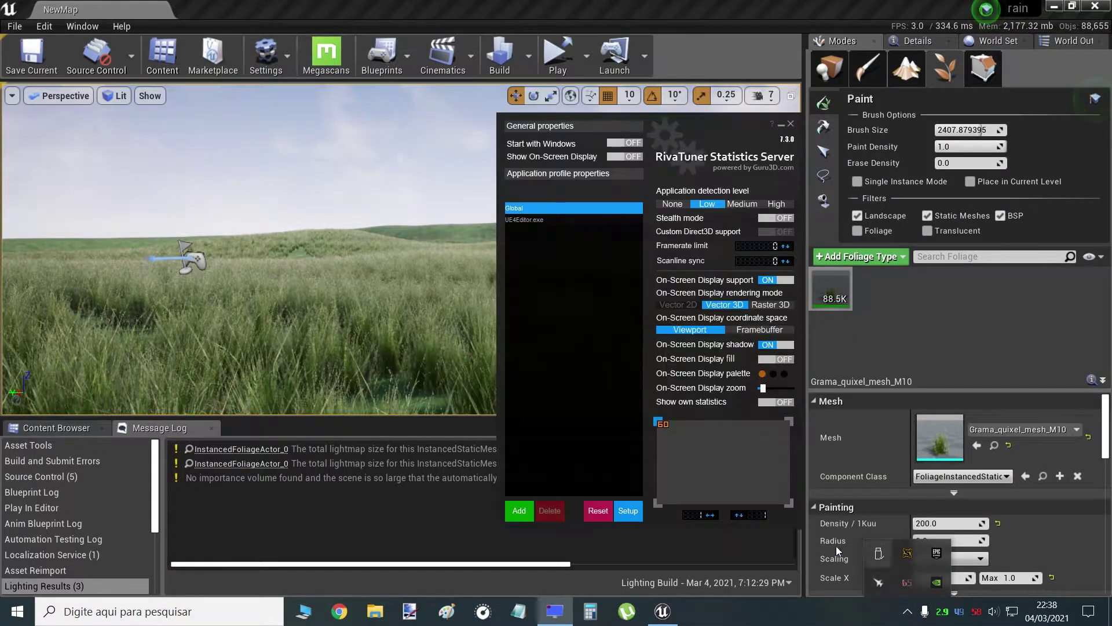
{"action": "left_click", "coordinate": [624, 156]}
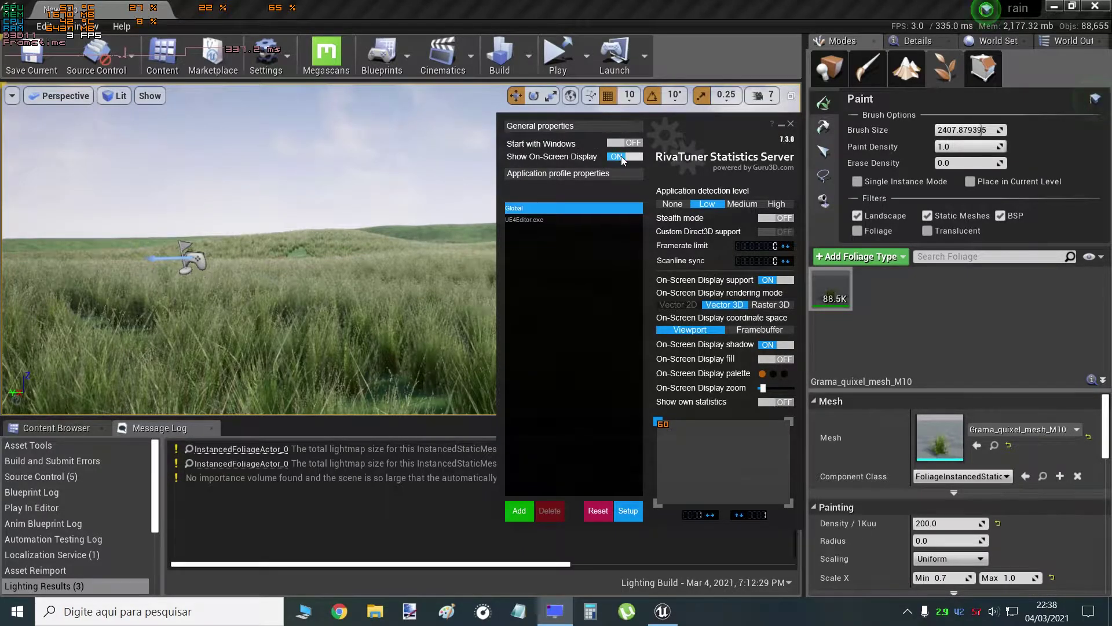
{"action": "left_click", "coordinate": [532, 220]}
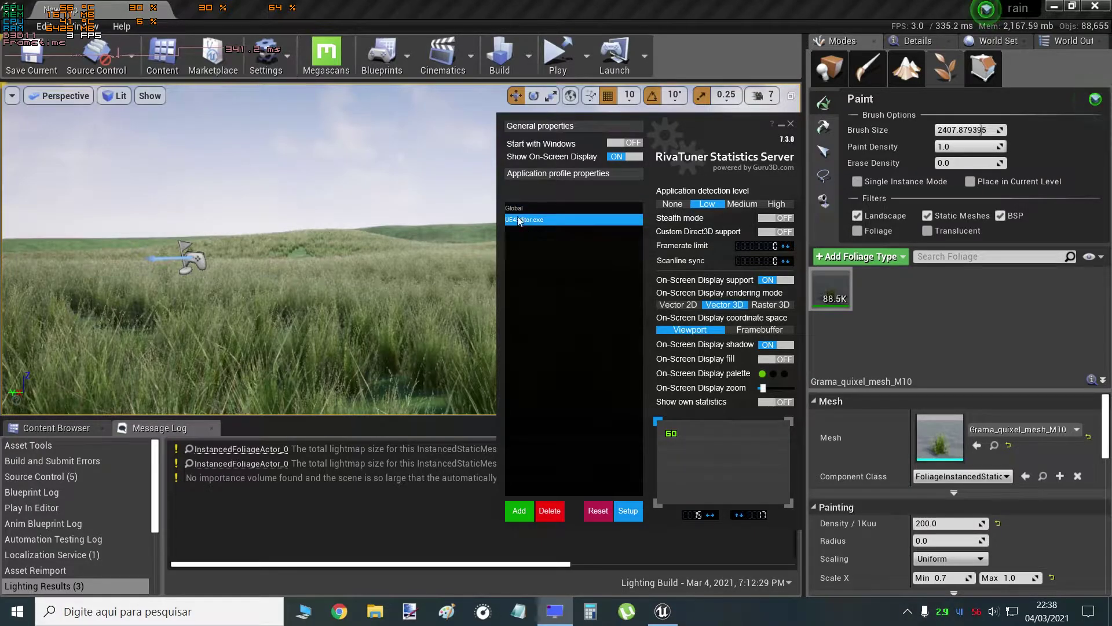
{"action": "left_click", "coordinate": [519, 210]}
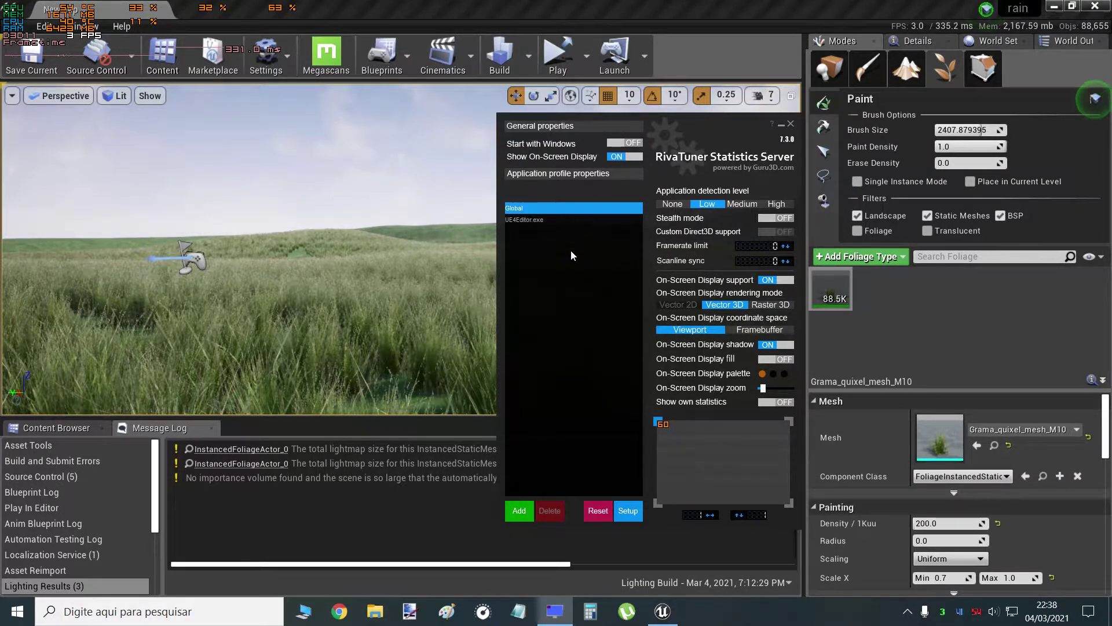
{"action": "left_click", "coordinate": [790, 123]}
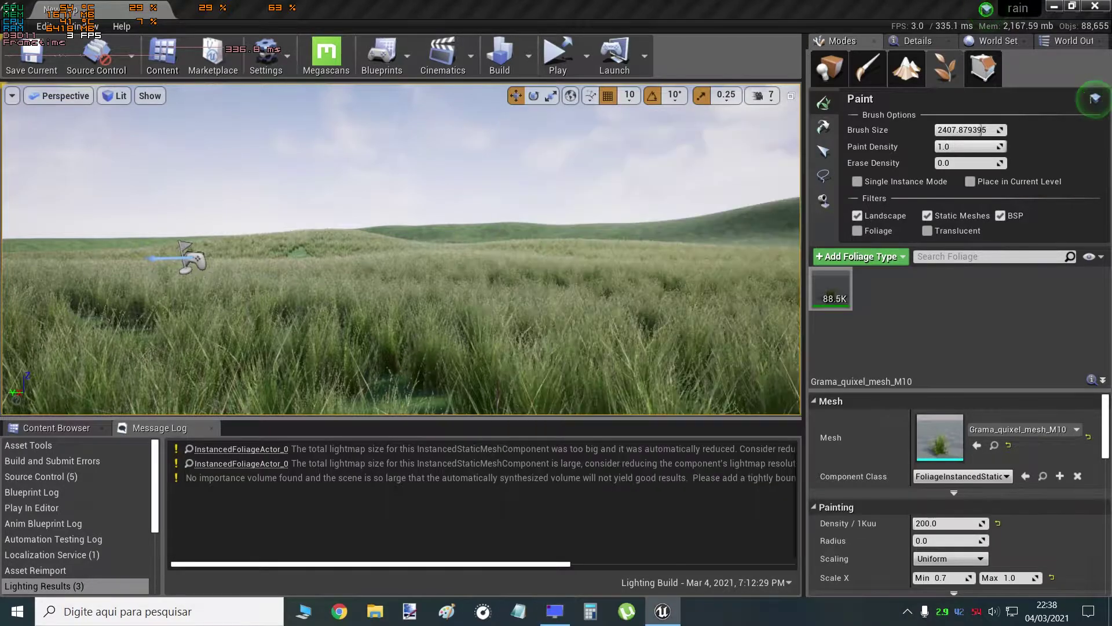
{"action": "left_click", "coordinate": [551, 62]}
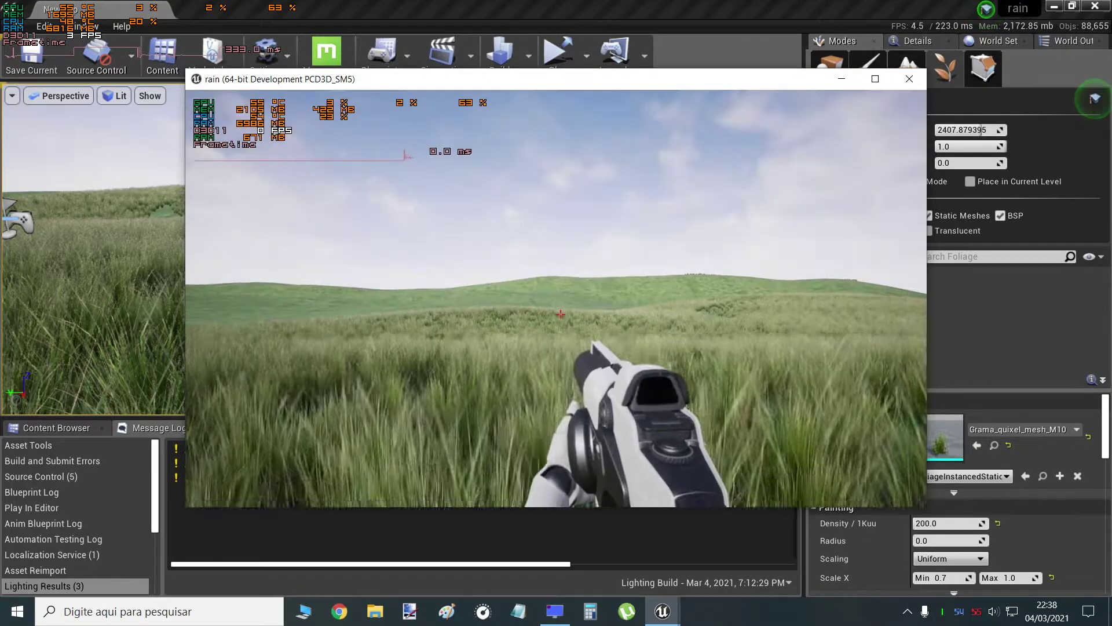
Play the level fullscreen, walking forward through the grass with W, then end with Esc.
{"action": "key", "text": "alt+Return"}
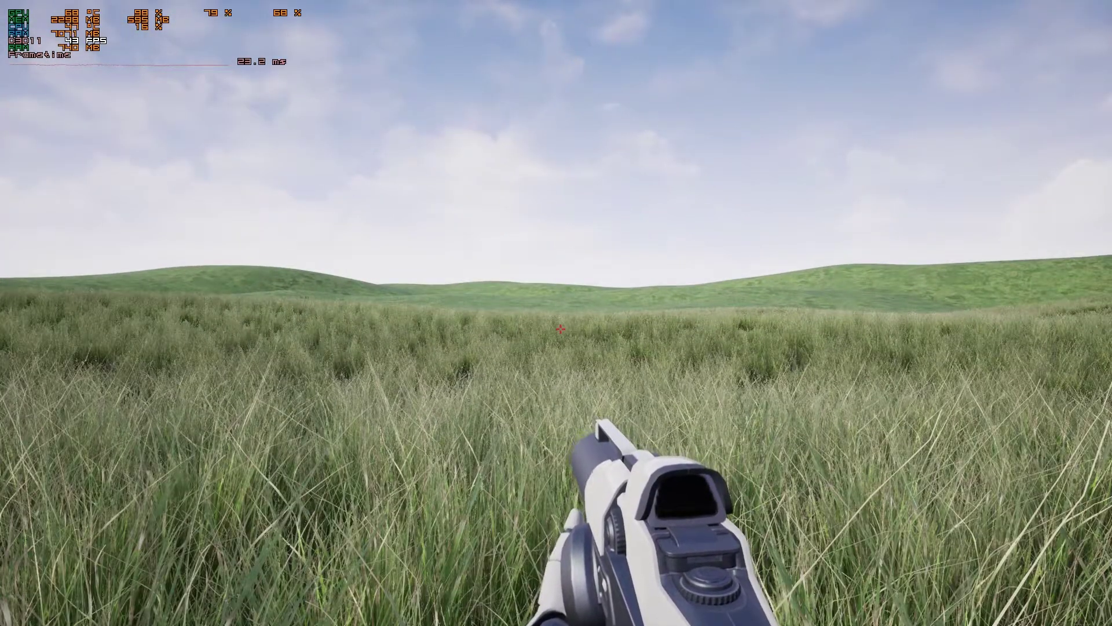
{"action": "key", "text": "w"}
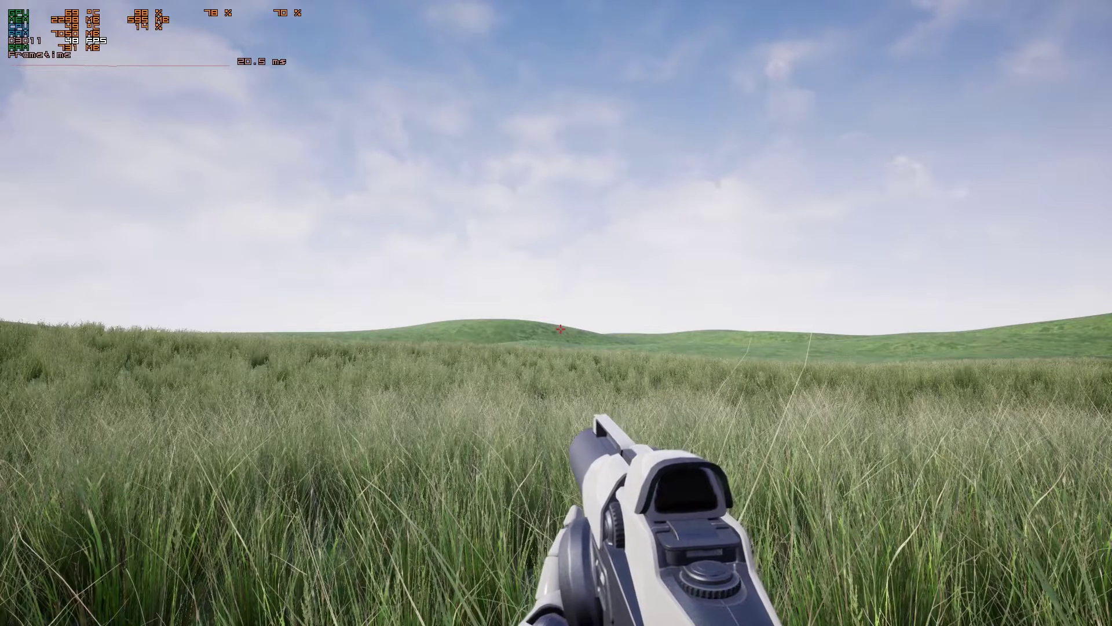
{"action": "key", "text": "Escape"}
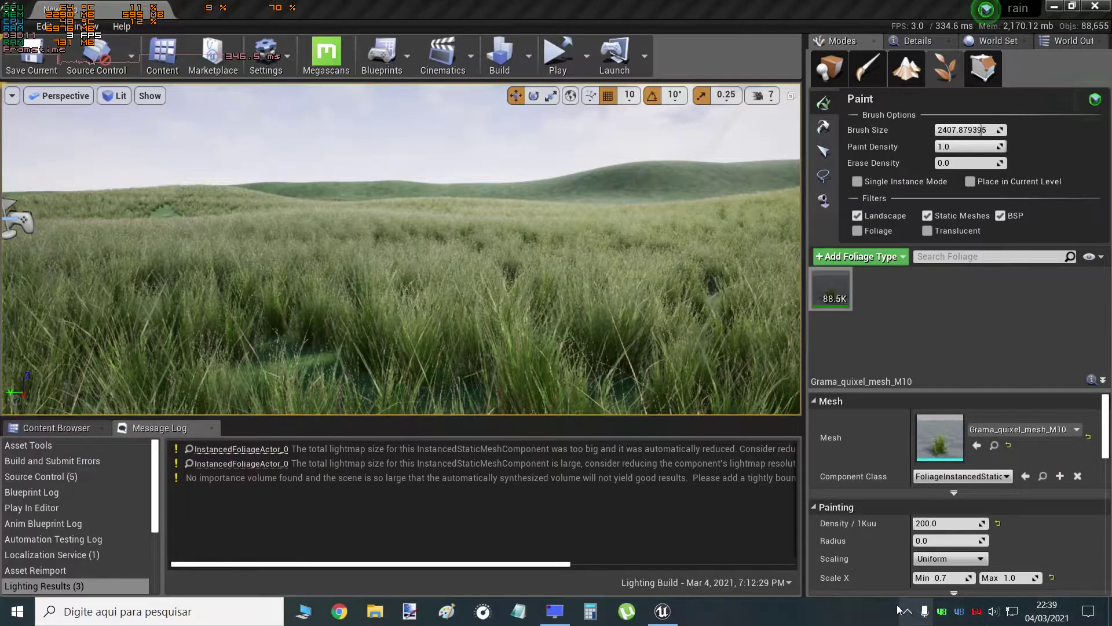
Open RivaTuner from the tray, close it, and tilt the camera toward the sky.
{"action": "left_click", "coordinate": [907, 612]}
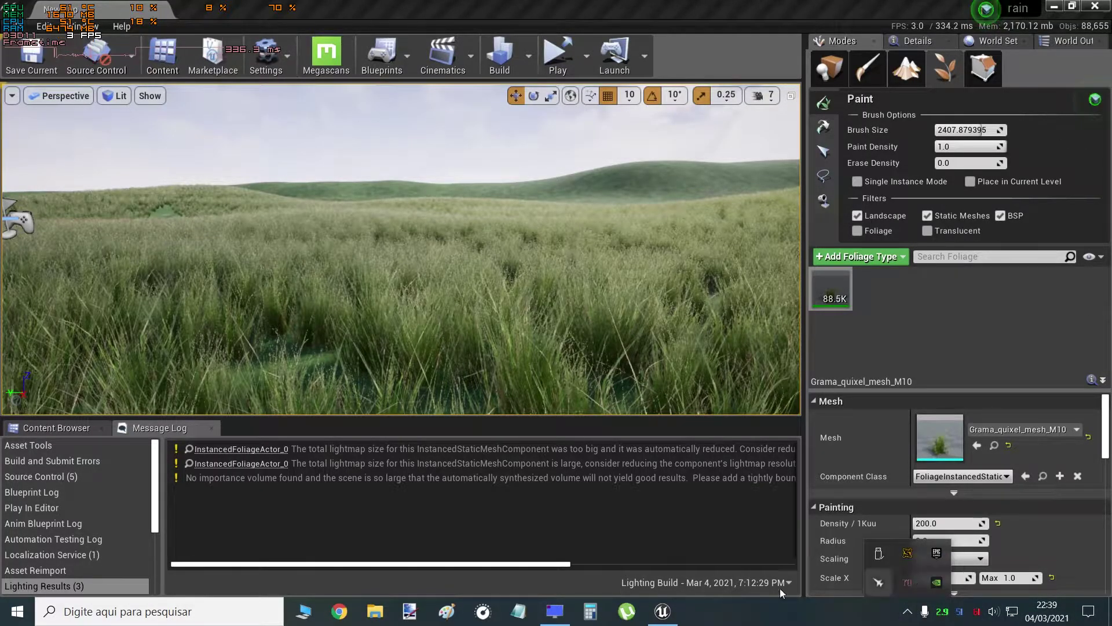
{"action": "left_click", "coordinate": [907, 582]}
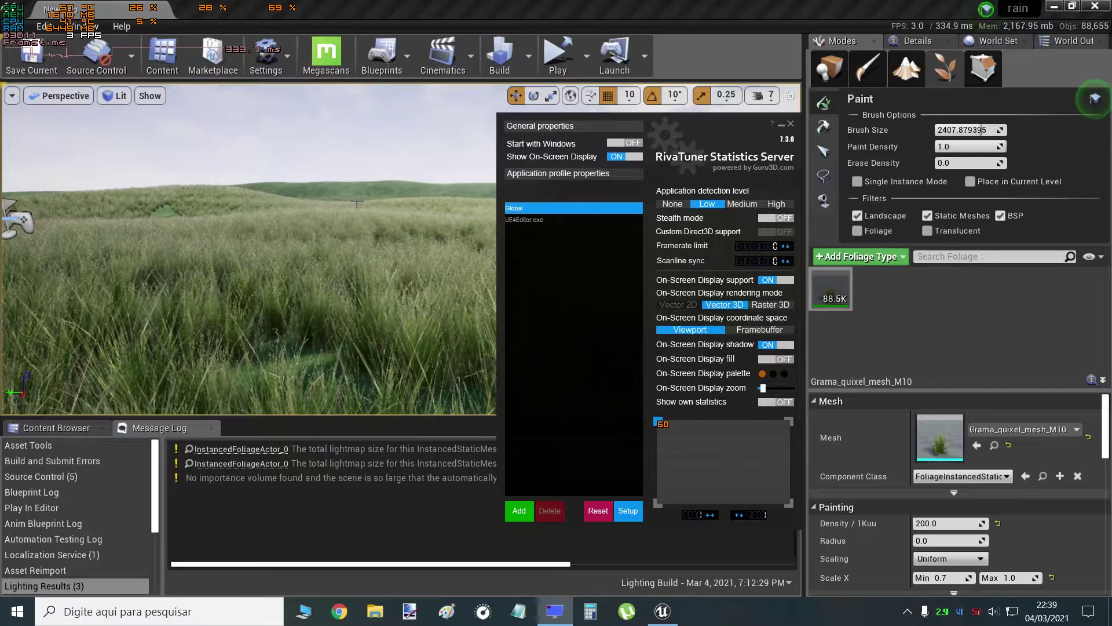
{"action": "left_click", "coordinate": [359, 221]}
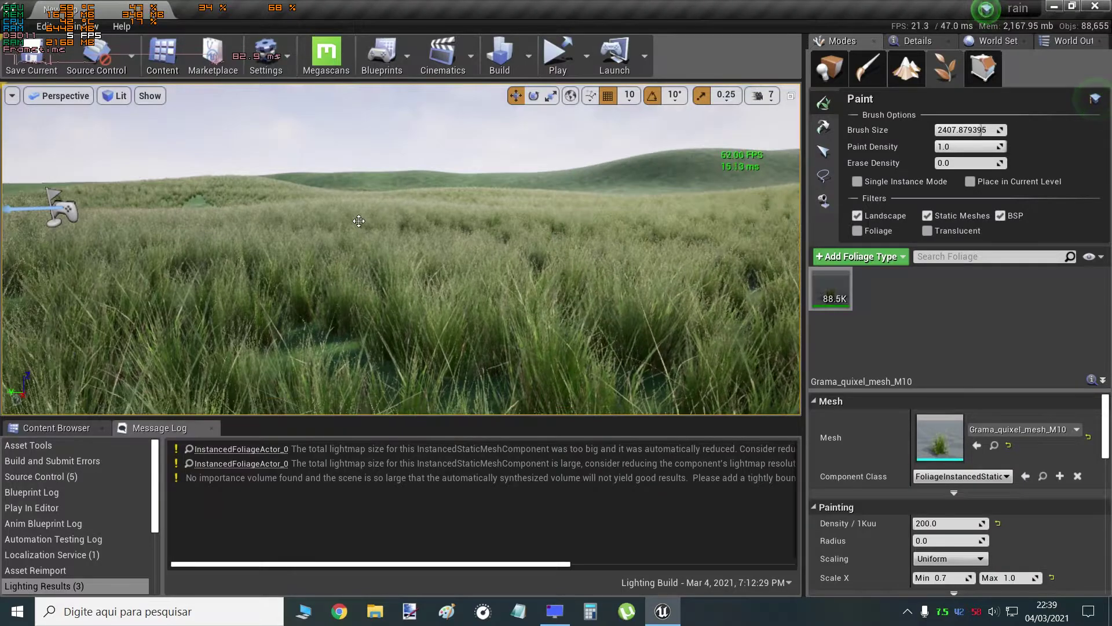
{"action": "right_click_drag", "start_coordinate": [369, 220], "coordinate": [369, 191]}
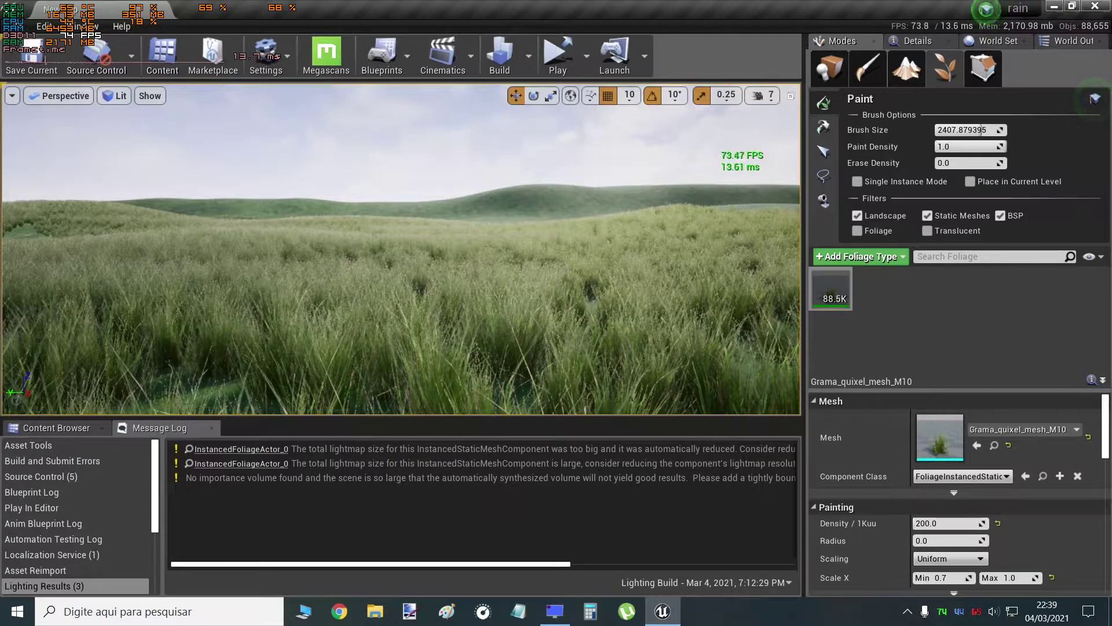
Reopen and dismiss RivaTuner, then show Engine Scalability Settings, all at Epic.
{"action": "left_click", "coordinate": [555, 611]}
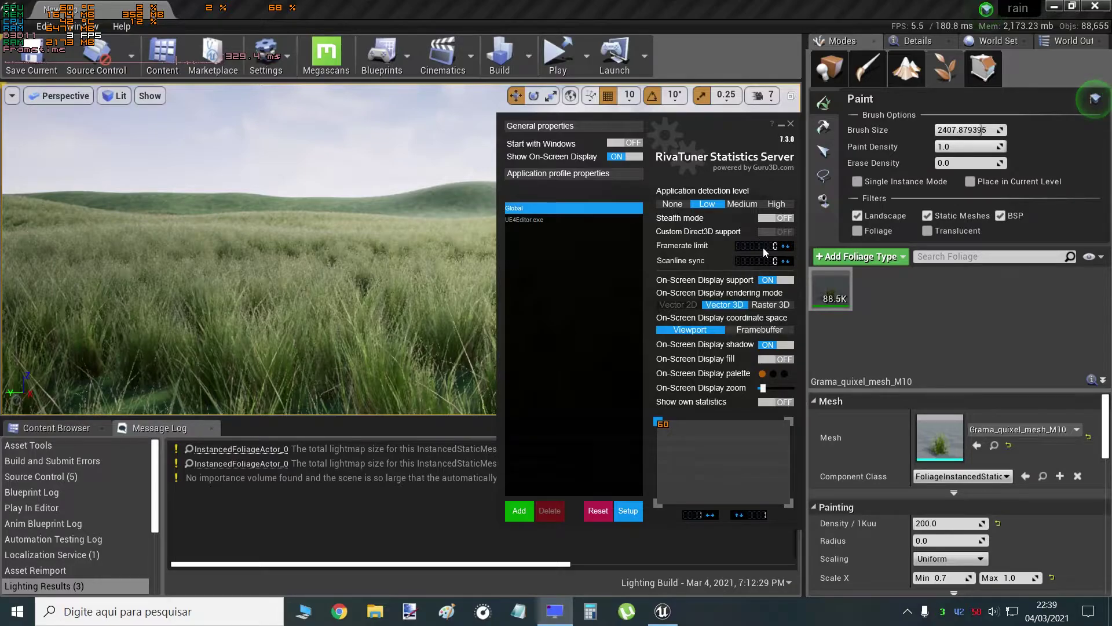
{"action": "mouse_move", "coordinate": [768, 248]}
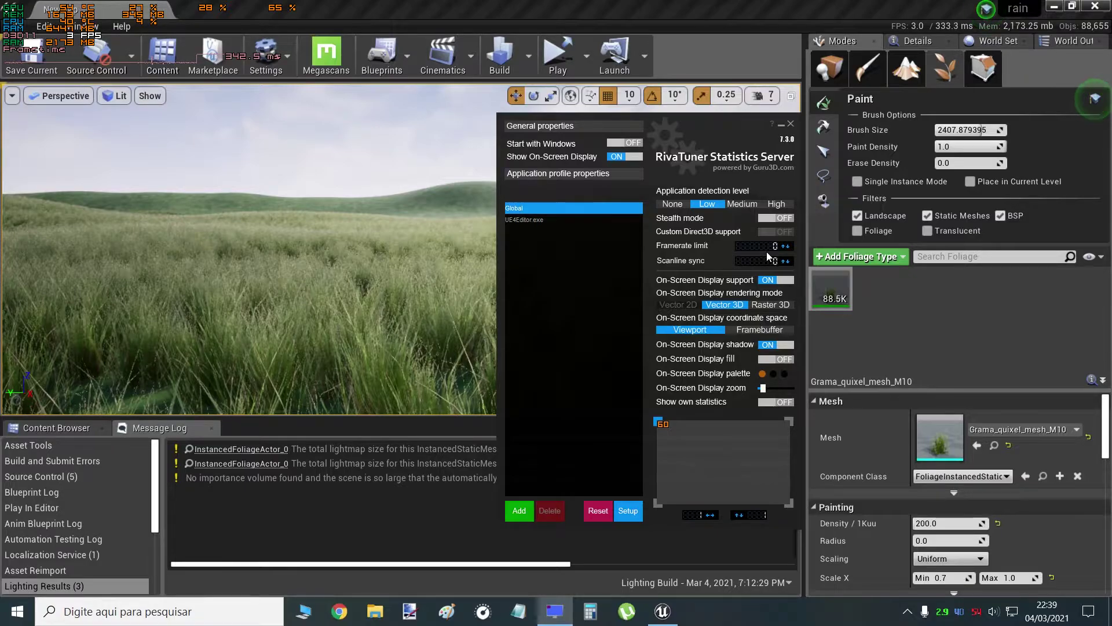
{"action": "left_click", "coordinate": [357, 1]}
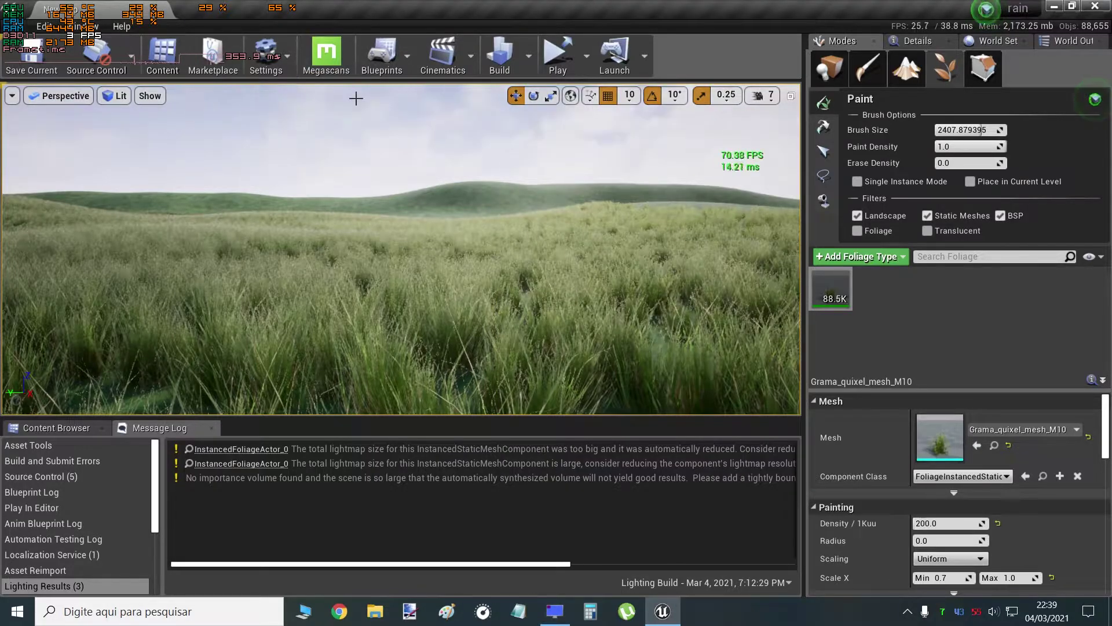
{"action": "left_click", "coordinate": [288, 58]}
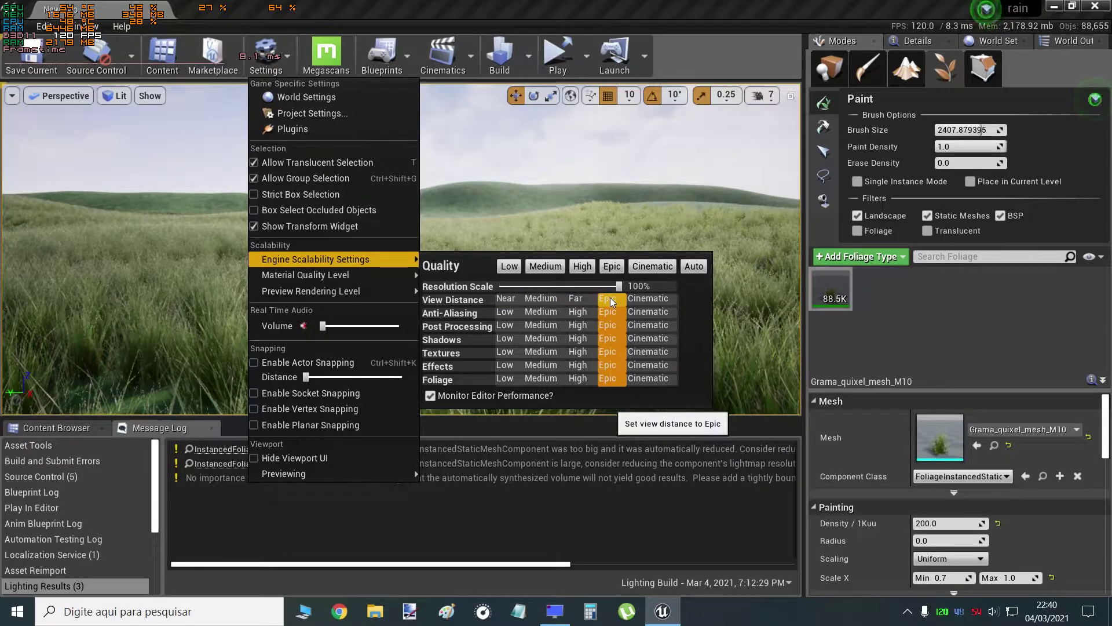
Close the Scalability menu, tilt the camera up, and bring up RivaTuner with its 45 FPS limit.
{"action": "left_click", "coordinate": [568, 124]}
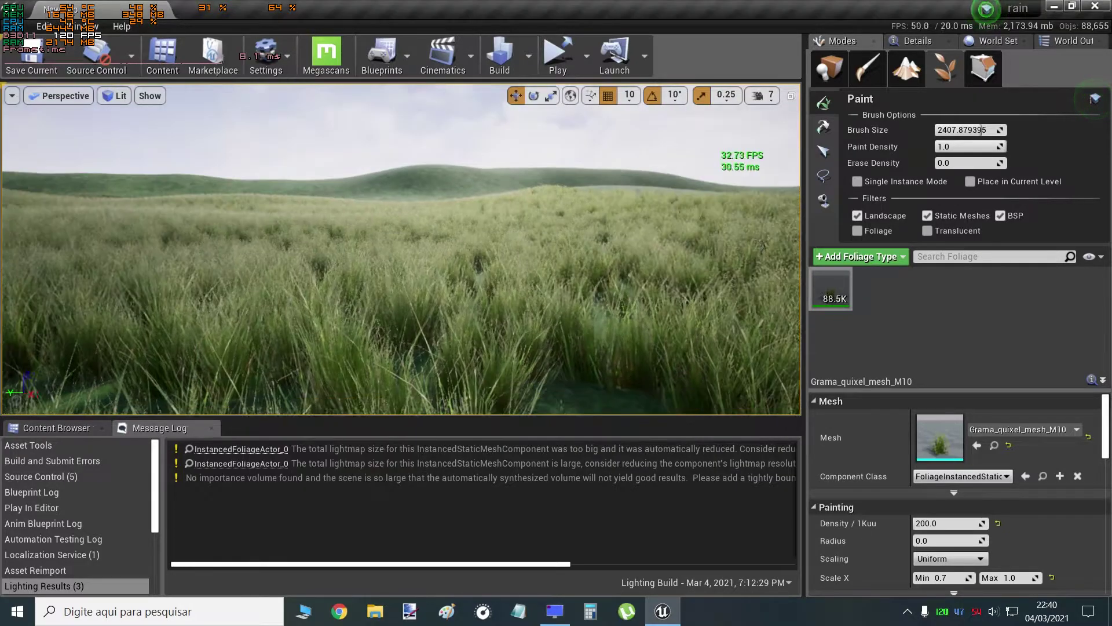
{"action": "right_click_drag", "start_coordinate": [497, 214], "coordinate": [496, 191]}
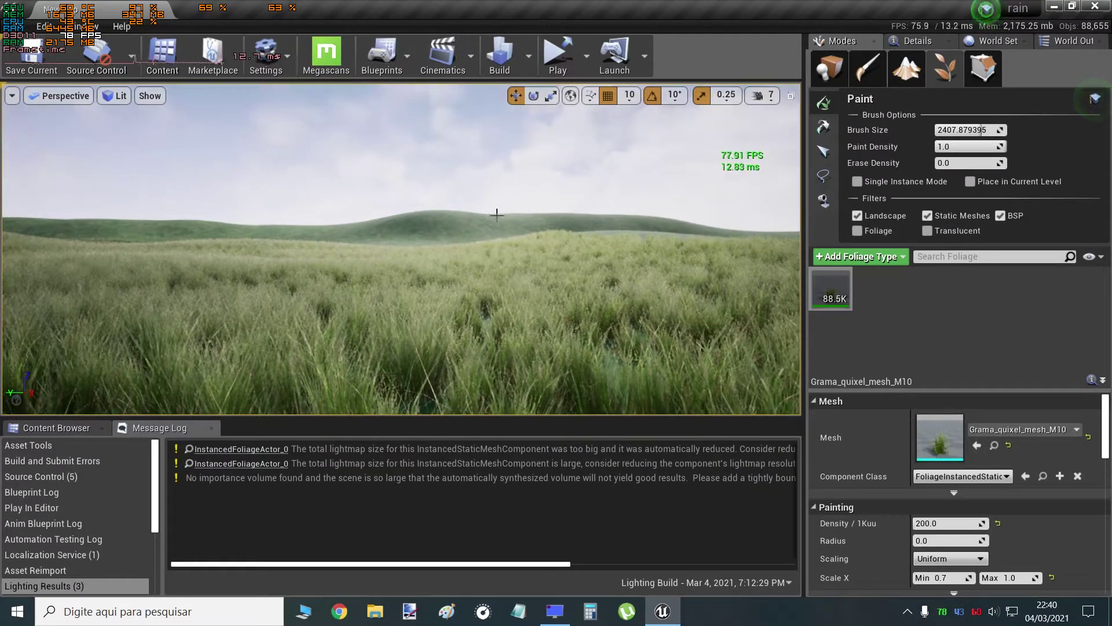
{"action": "left_click", "coordinate": [555, 611]}
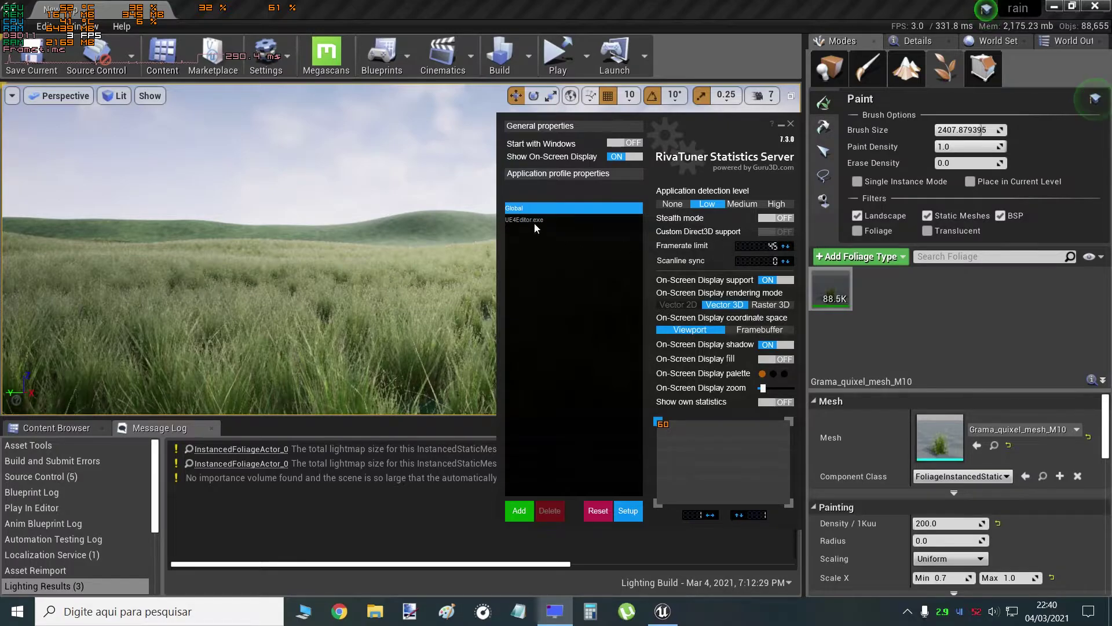
Hide RivaTuner, orbit the camera across the grass field, and open the Edit menu.
{"action": "left_click", "coordinate": [370, 278]}
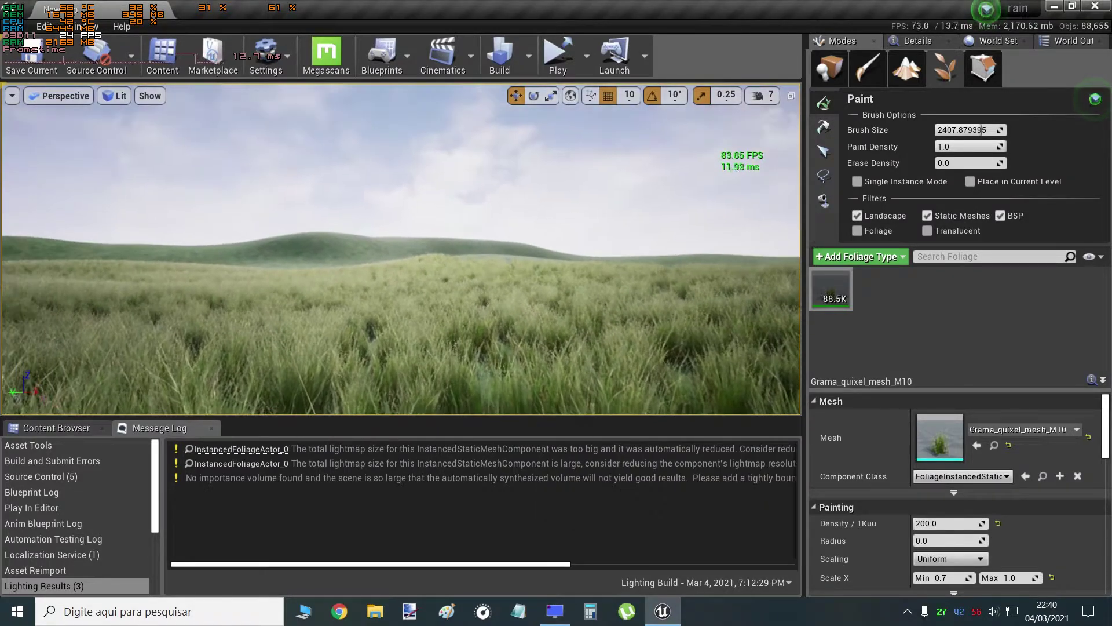
{"action": "right_click_drag", "start_coordinate": [603, 243], "coordinate": [572, 242]}
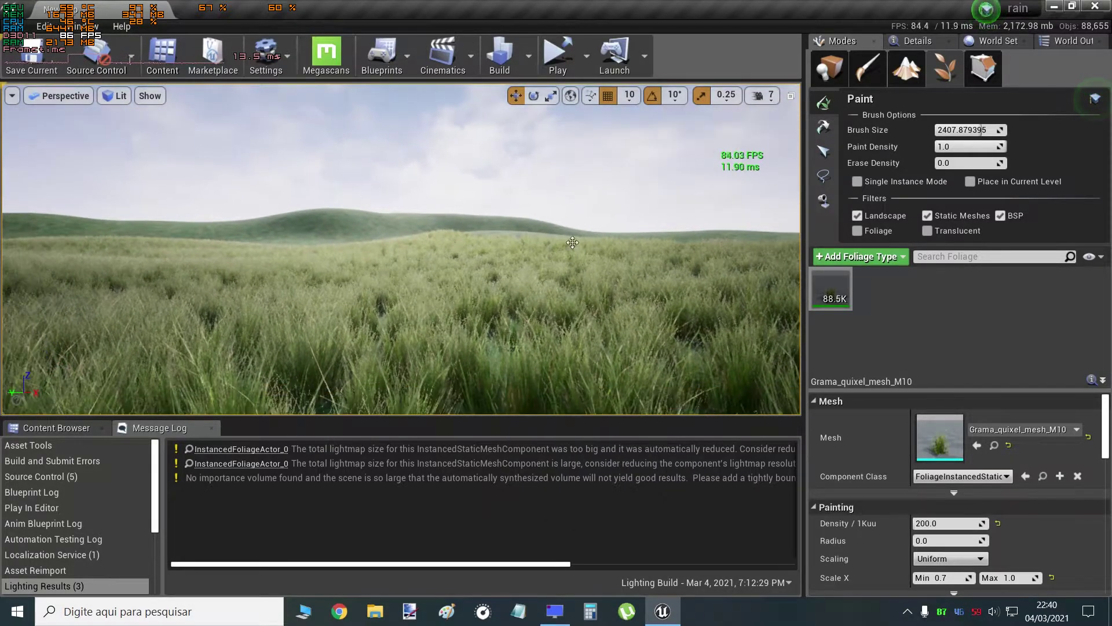
{"action": "left_click", "coordinate": [555, 612]}
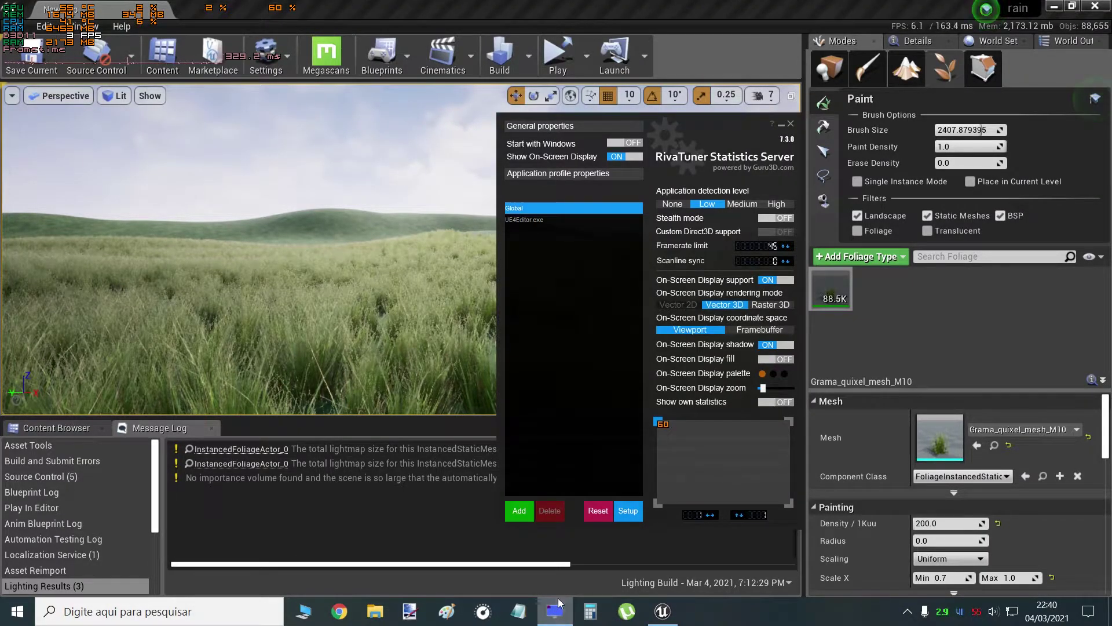
{"action": "left_click", "coordinate": [559, 602]}
{"action": "right_click_drag", "start_coordinate": [544, 211], "coordinate": [524, 208]}
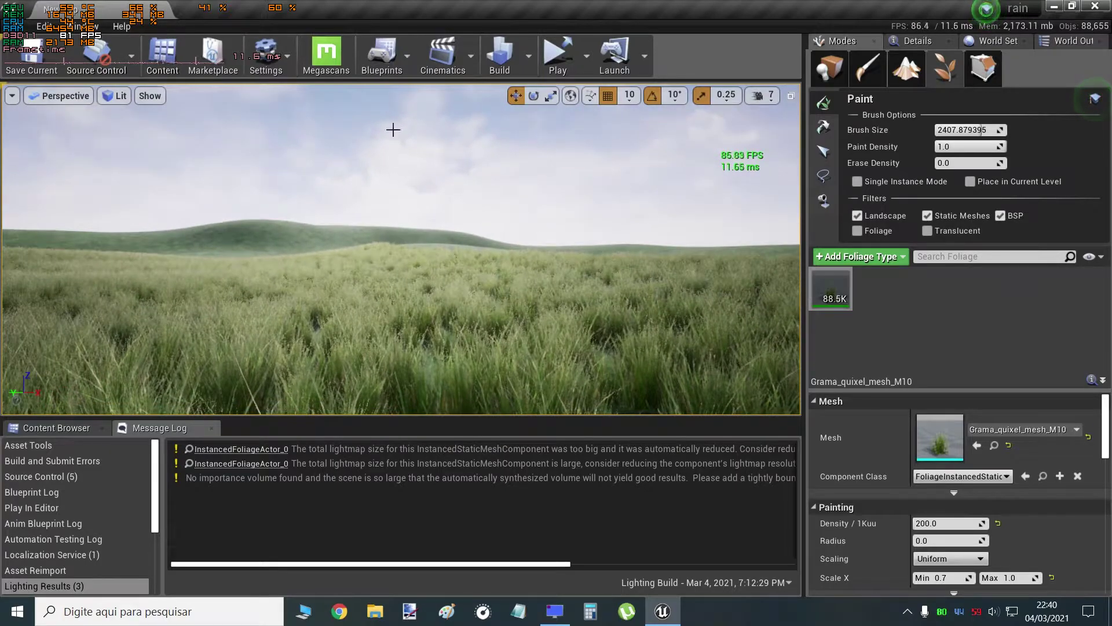
{"action": "right_click_drag", "start_coordinate": [393, 129], "coordinate": [183, 184]}
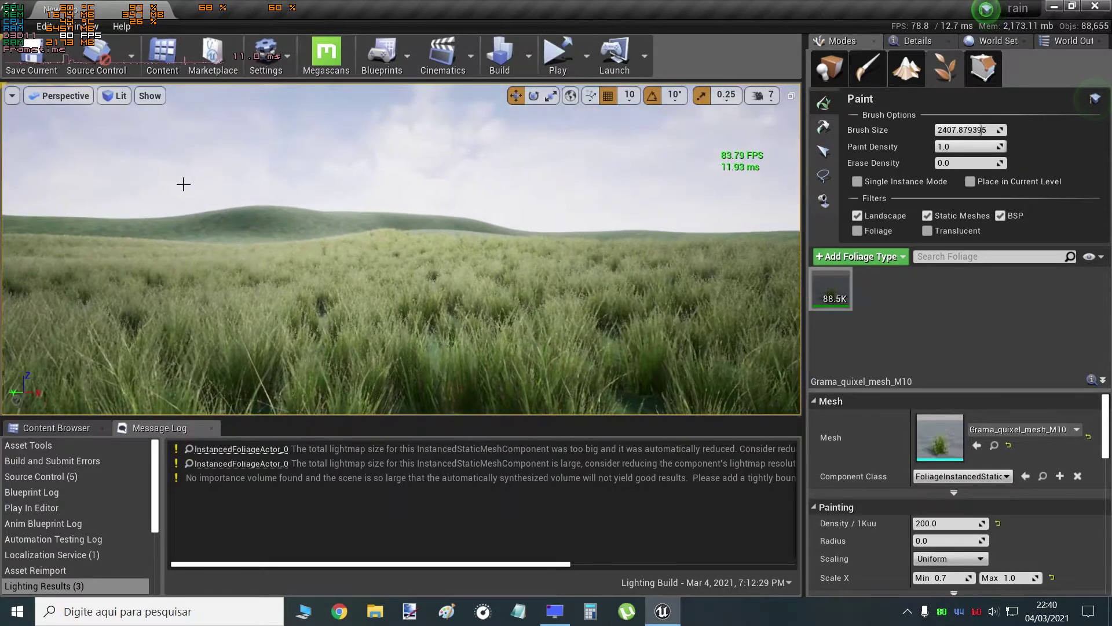
{"action": "left_click", "coordinate": [49, 27]}
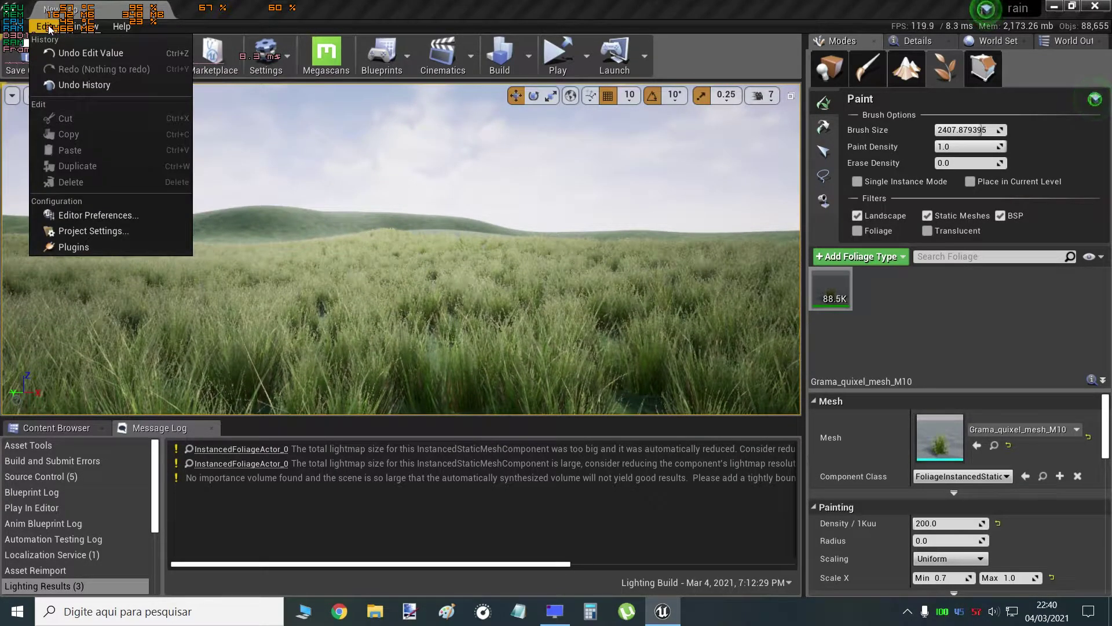
Set the project's Smoothed Frame Rate Range maximum to 45, then bring up RivaTuner.
{"action": "left_click", "coordinate": [71, 229]}
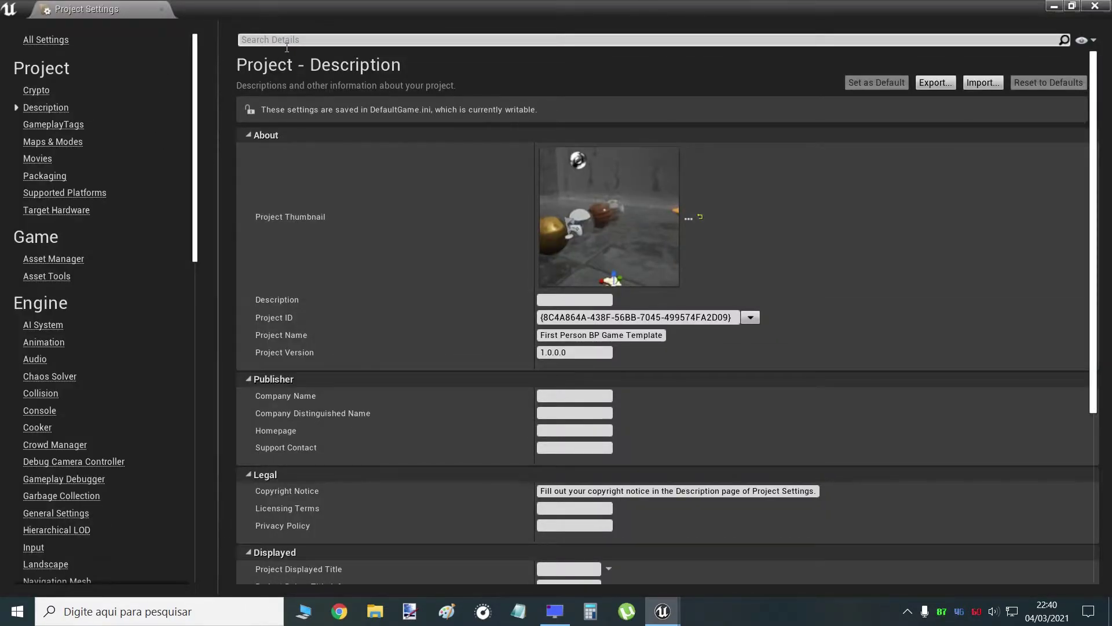
{"action": "left_click", "coordinate": [287, 47]}
{"action": "type", "text": "frame"}
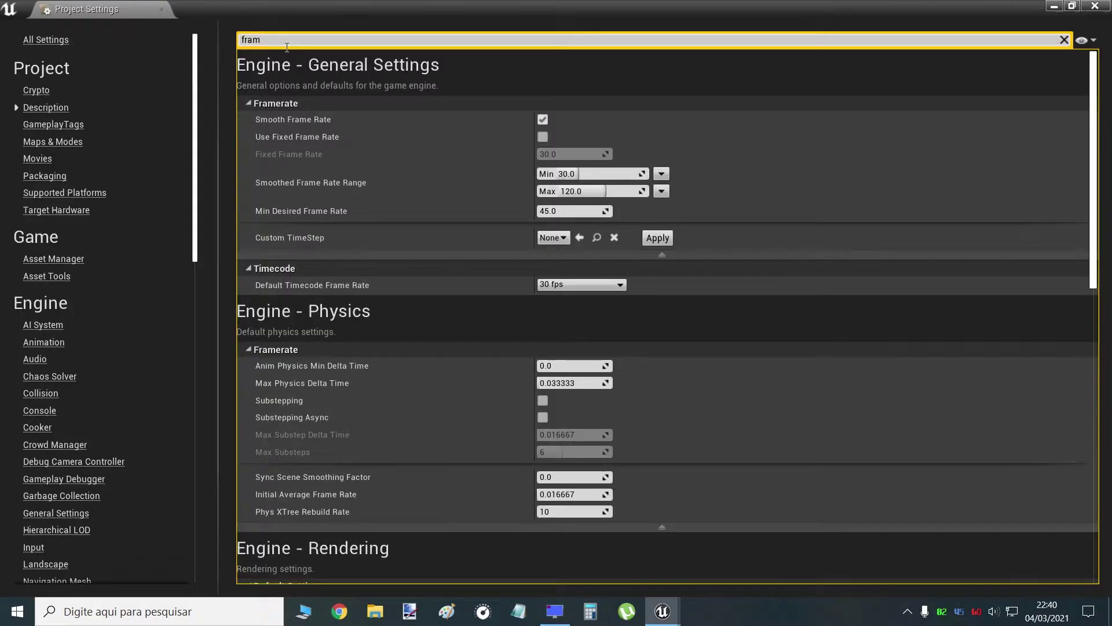
{"action": "left_click", "coordinate": [589, 195]}
{"action": "type", "text": "45"}
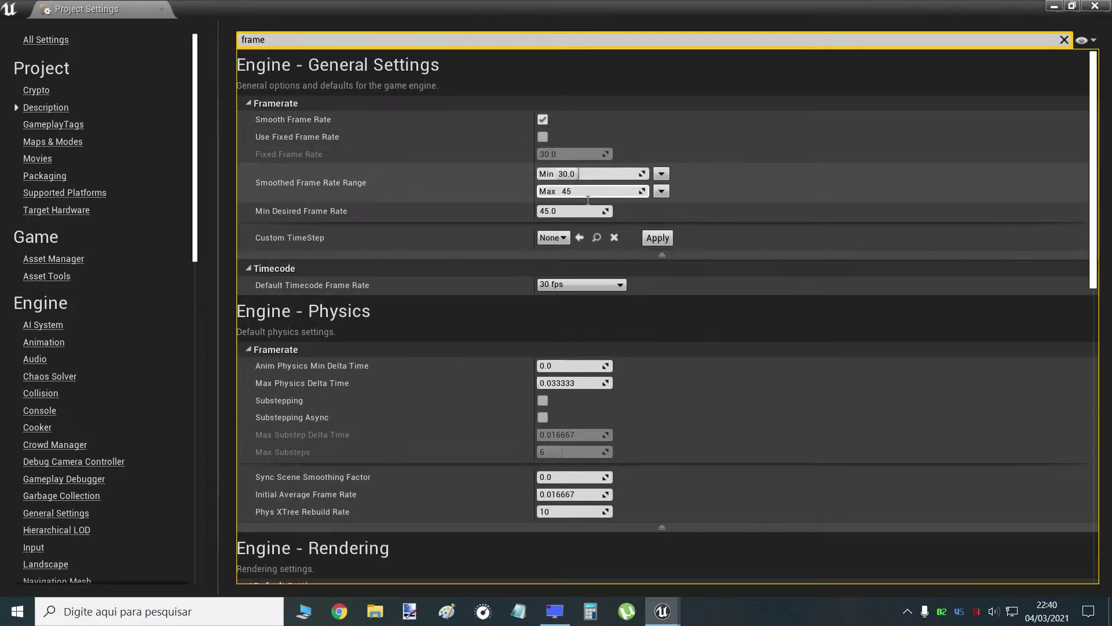
{"action": "key", "text": "Return"}
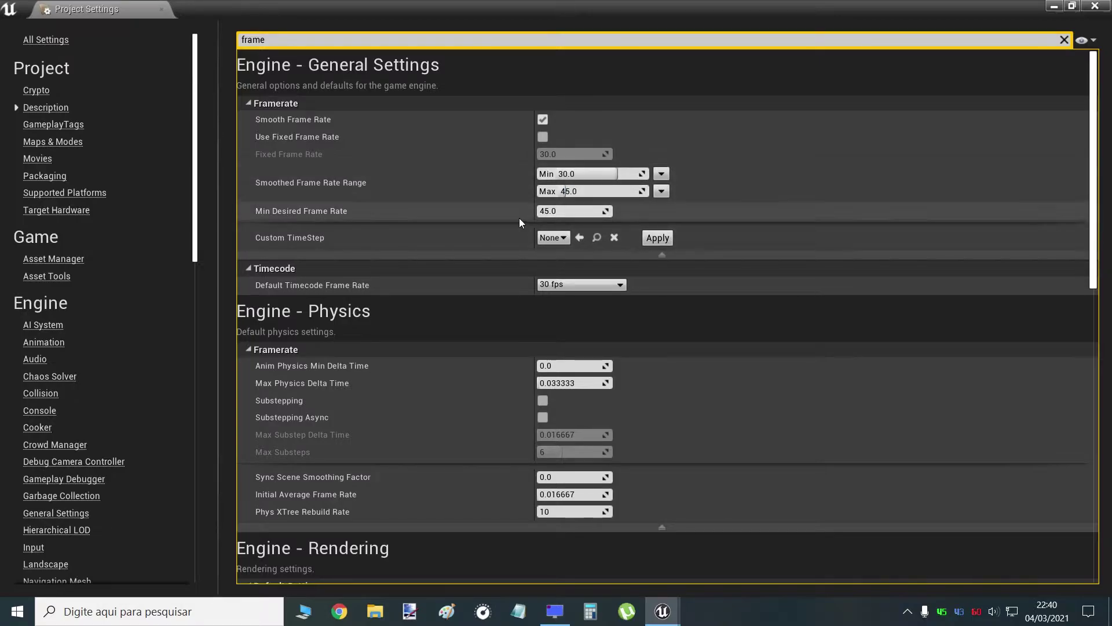
{"action": "left_click", "coordinate": [1055, 6]}
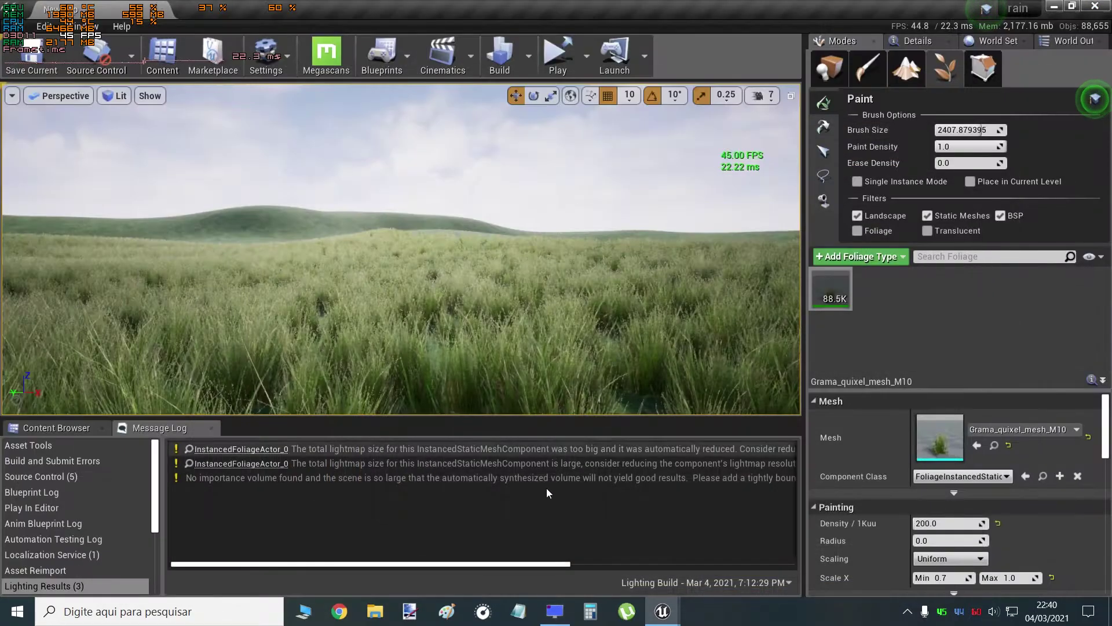
{"action": "left_click", "coordinate": [571, 612]}
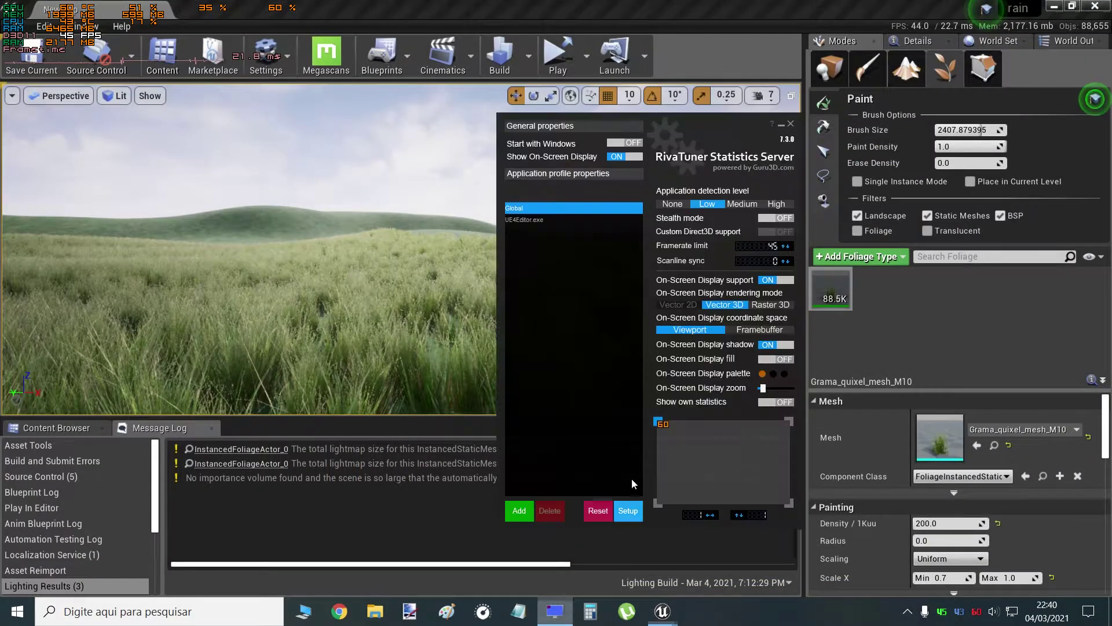
Dismiss RivaTuner and run the standalone game fullscreen, showing about 45 FPS.
{"action": "left_click", "coordinate": [453, 135]}
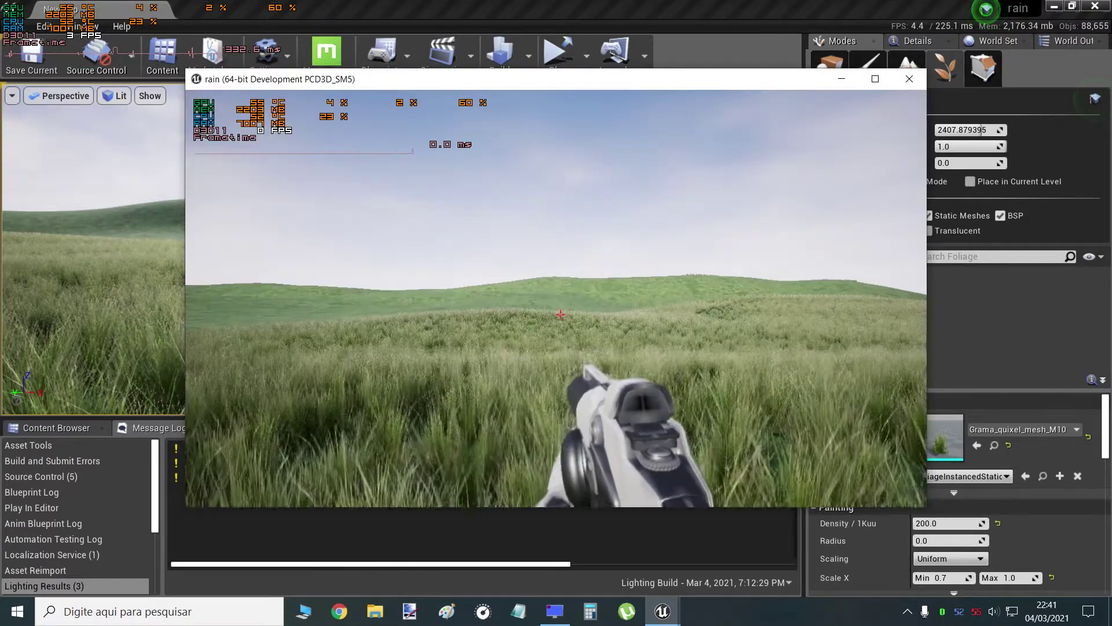
{"action": "key", "text": "alt+Return"}
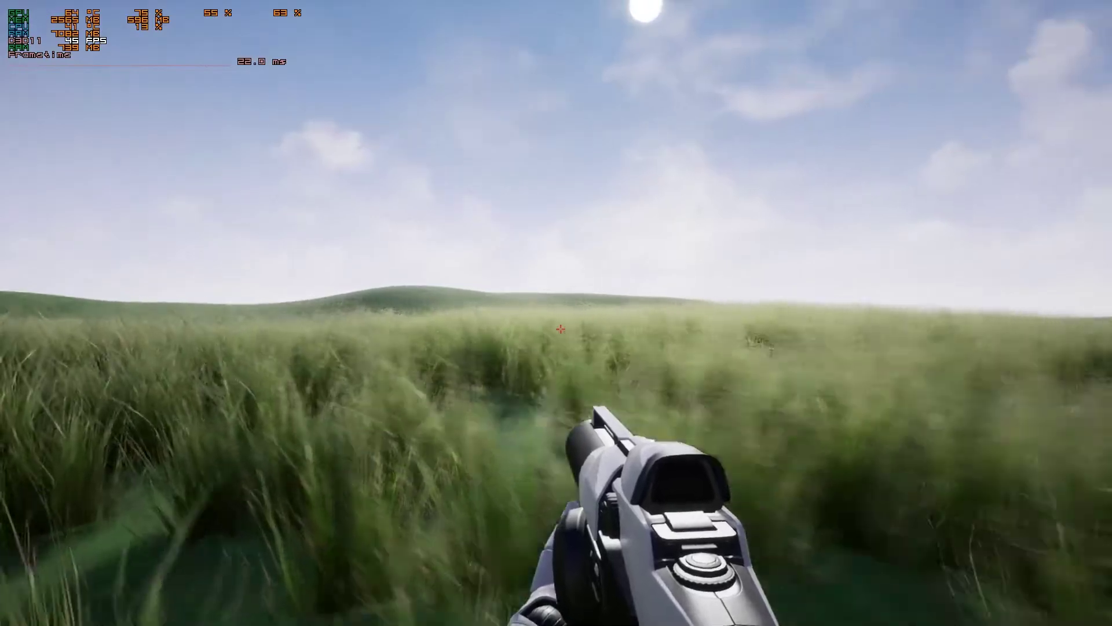
Fire four projectiles from the crosshair into the grass field and toward the hills.
{"action": "mouse_move", "coordinate": [561, 329]}
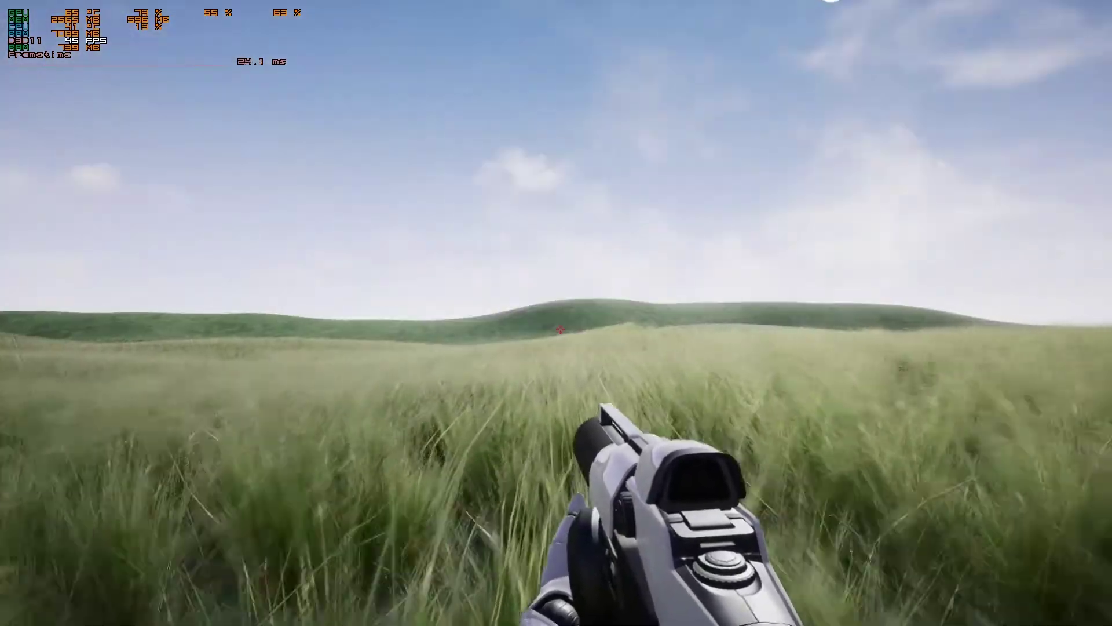
{"action": "left_click", "coordinate": [561, 329]}
{"action": "left_click", "coordinate": [561, 329]}
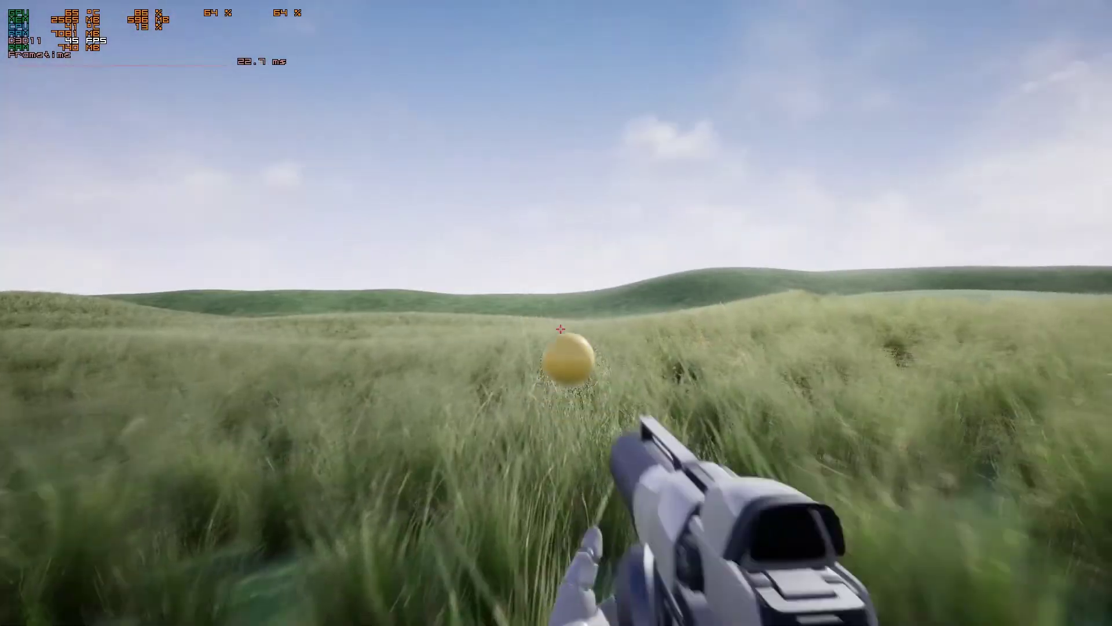
{"action": "left_click", "coordinate": [561, 329]}
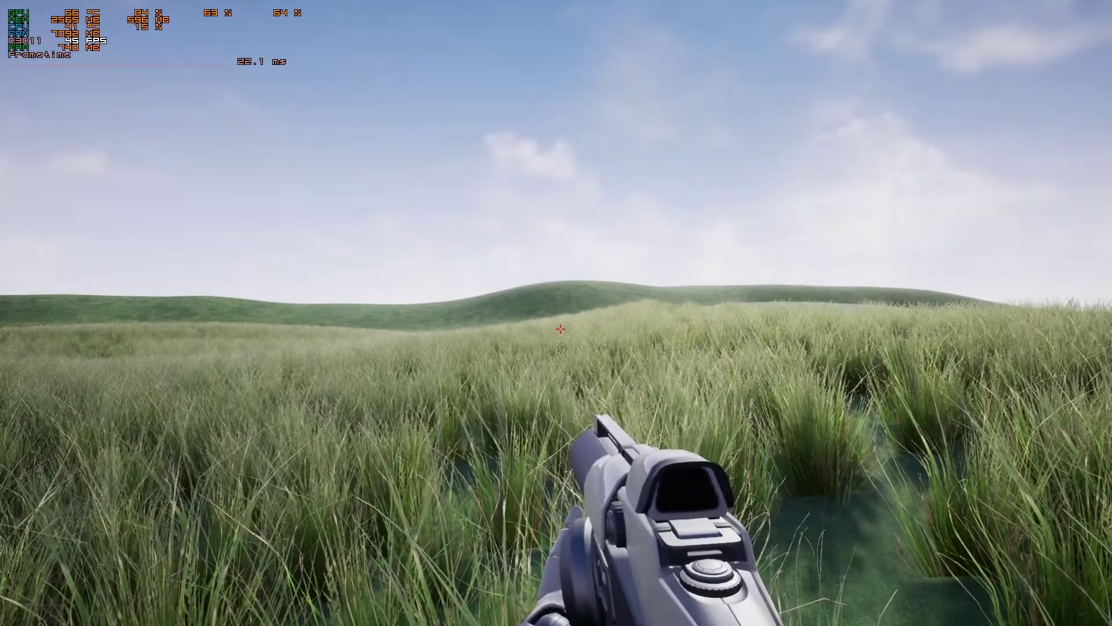
{"action": "left_click", "coordinate": [561, 330]}
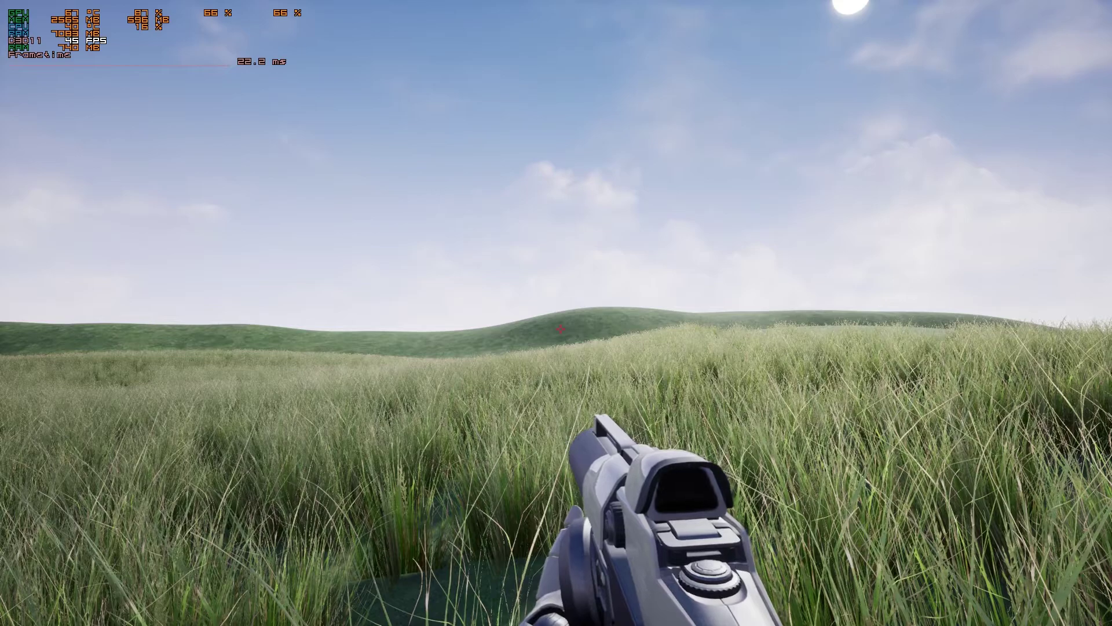
Walk forward through the grass, firing two more projectiles at the grass ahead.
{"action": "key", "text": "w"}
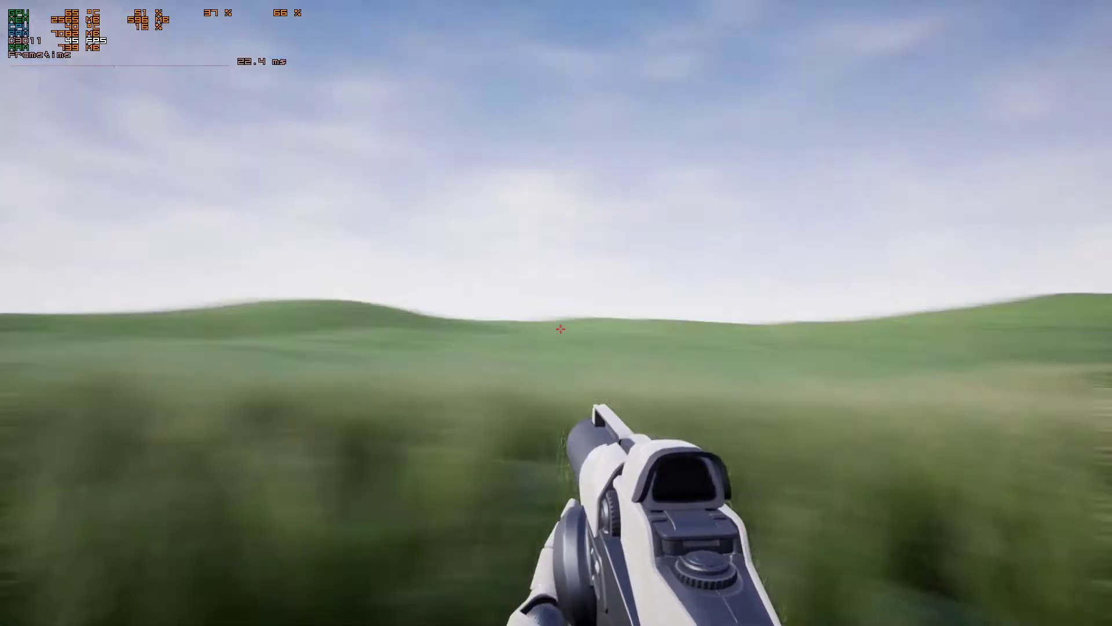
{"action": "left_click", "coordinate": [560, 329]}
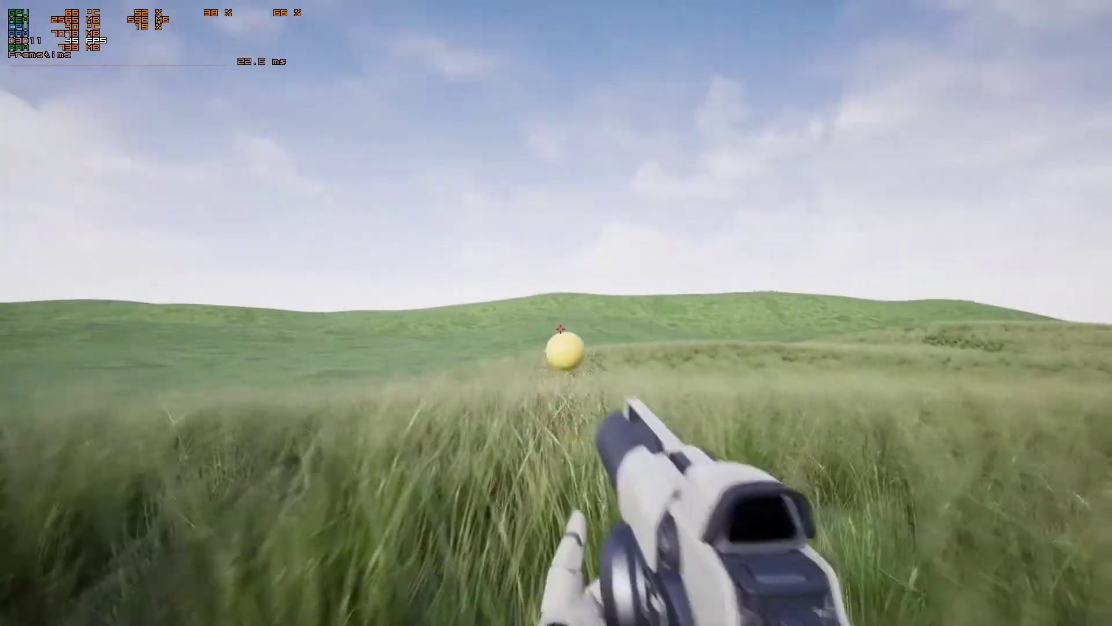
{"action": "left_click", "coordinate": [561, 329]}
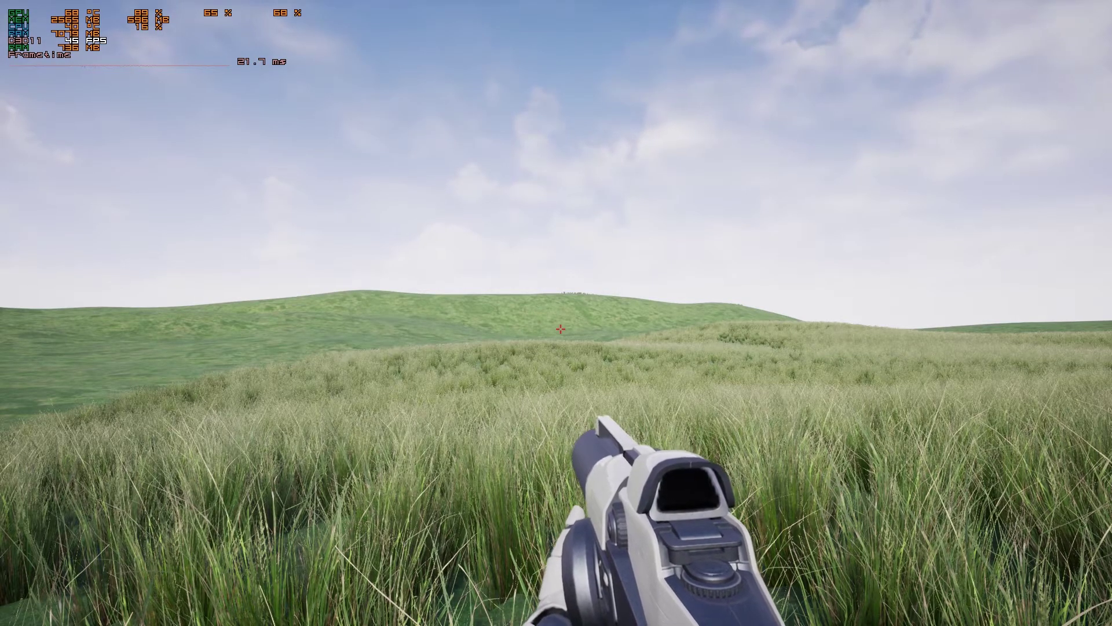
{"action": "key", "text": "w"}
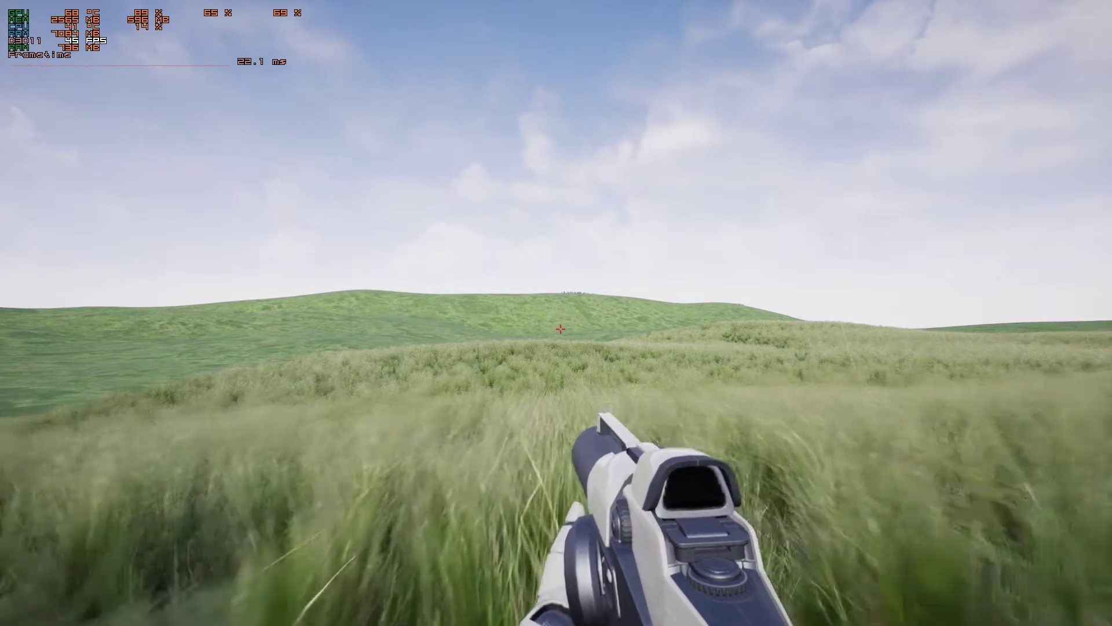